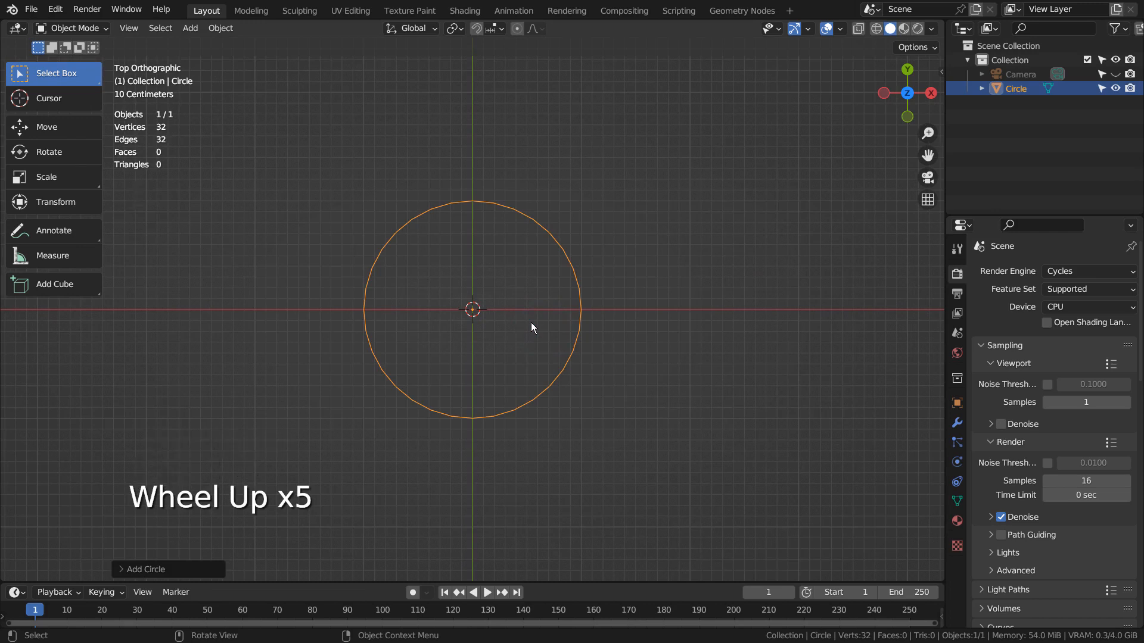
Dissolve the circle's vertices on the positive X side so that only the negative X half circle remains
scroll(532, 324, "up", 1)
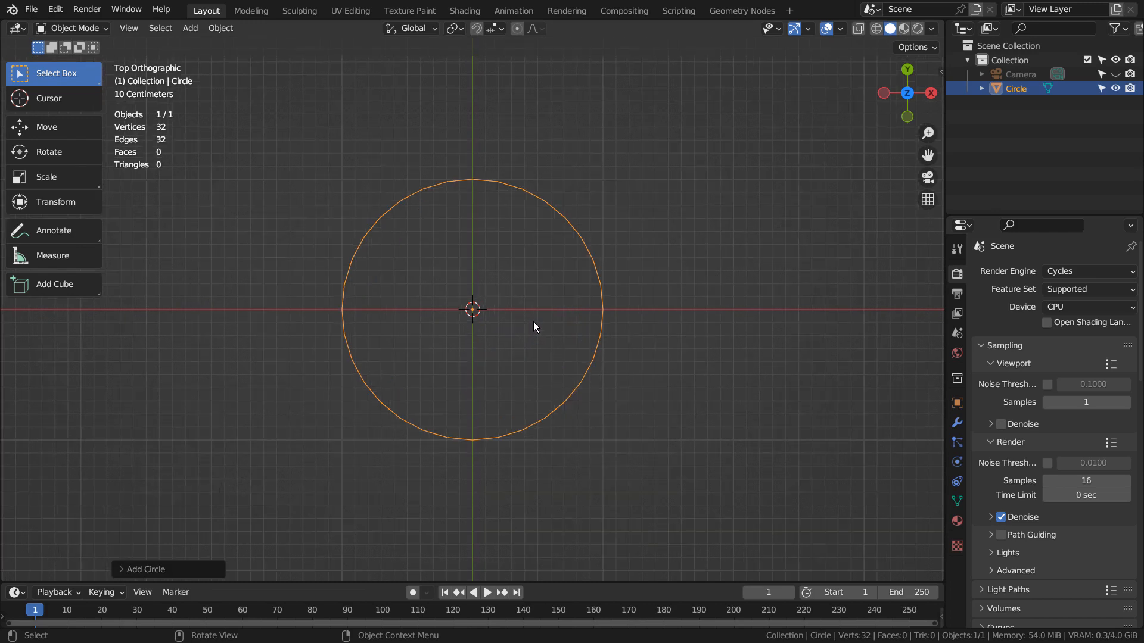
key("Tab")
key("1")
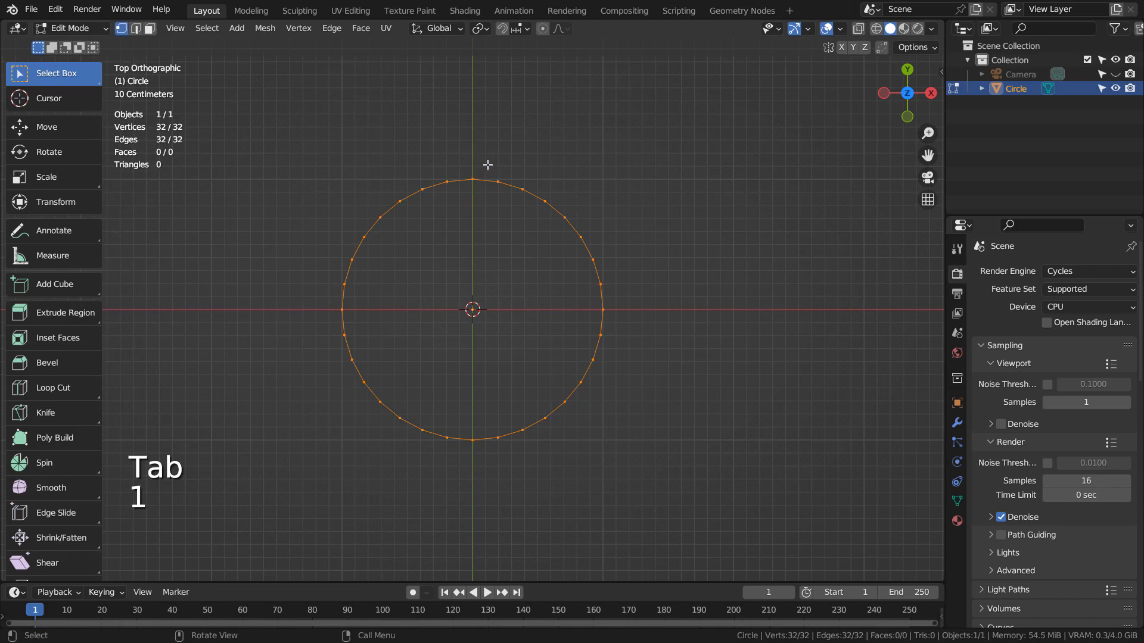
left_click_drag(487, 165, 629, 498)
key("x")
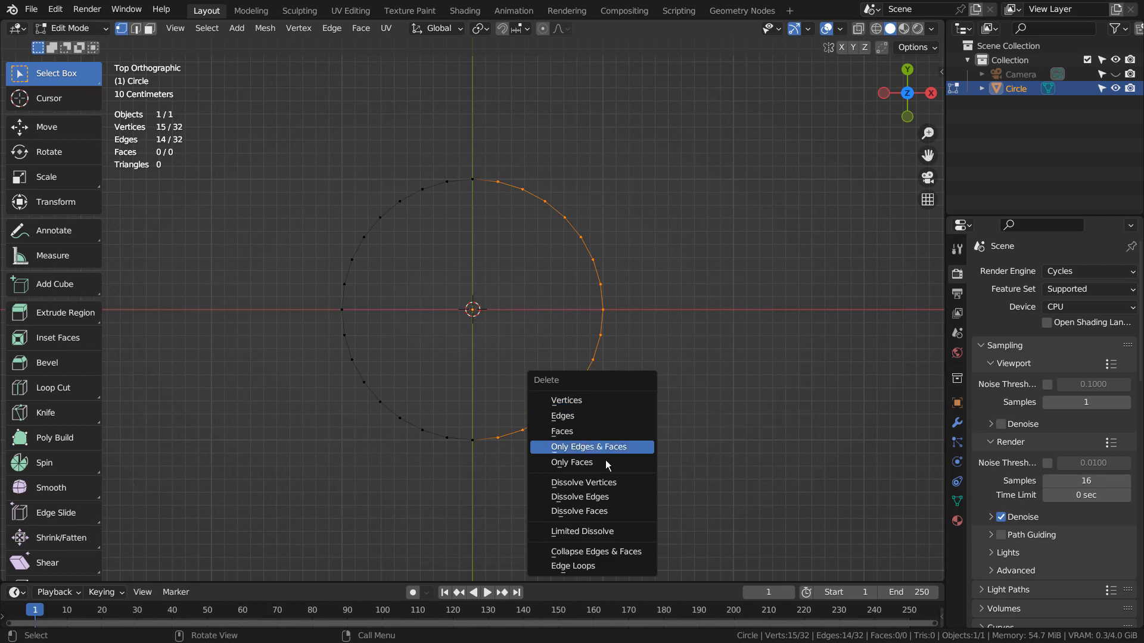
left_click(607, 482)
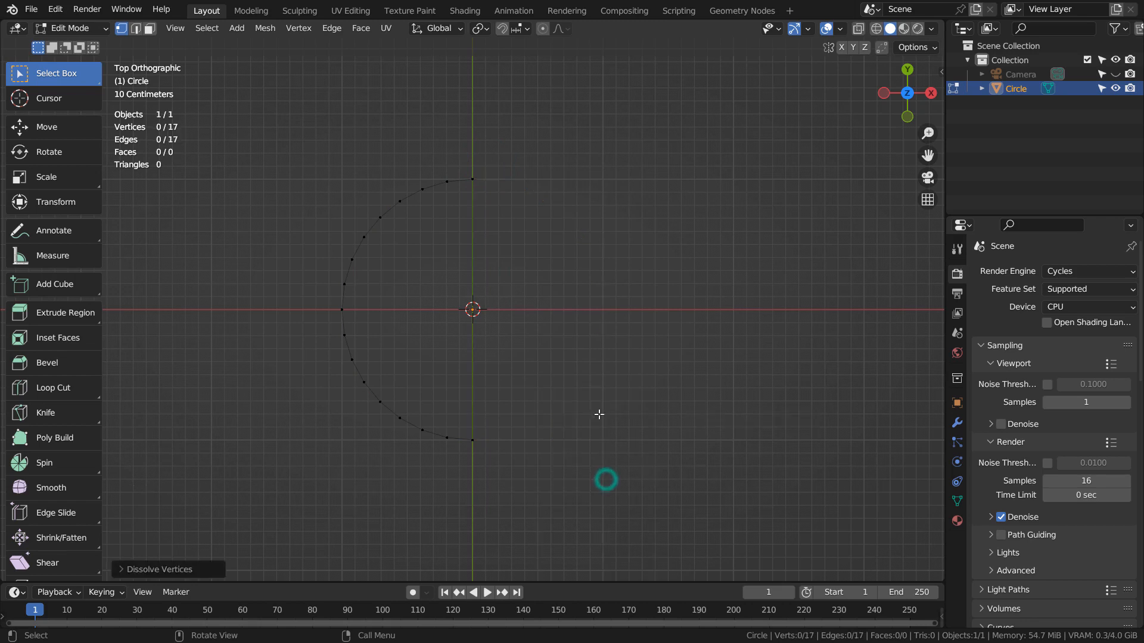
key("Tab")
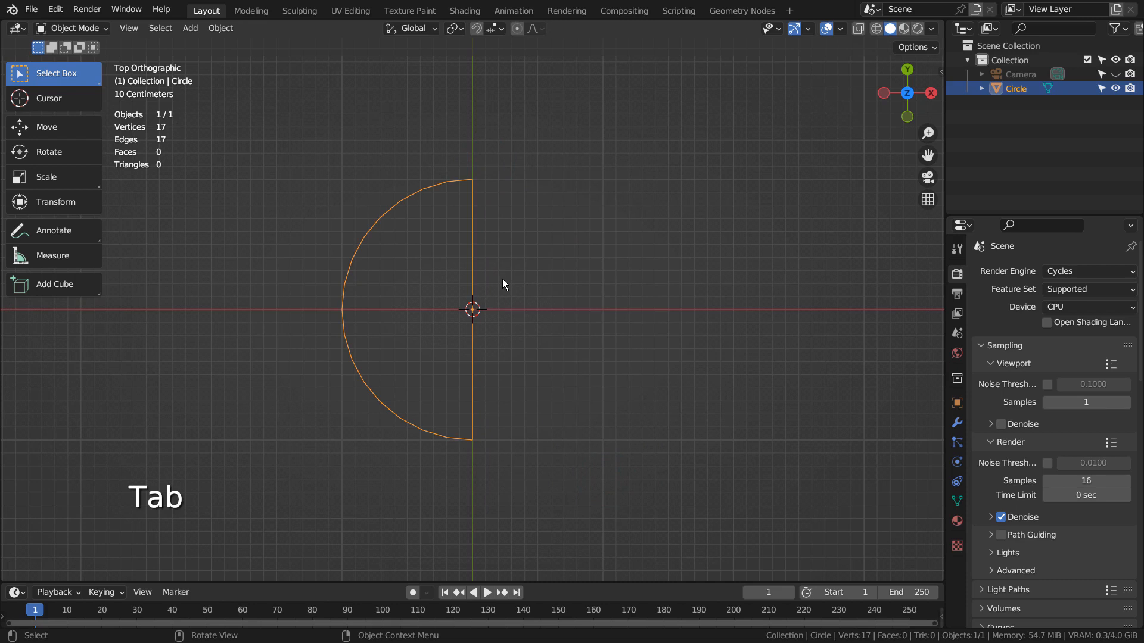
Select the straight edge closing the half circle and try to dissolve it
key("Tab")
key("2")
left_click(470, 268)
key("x")
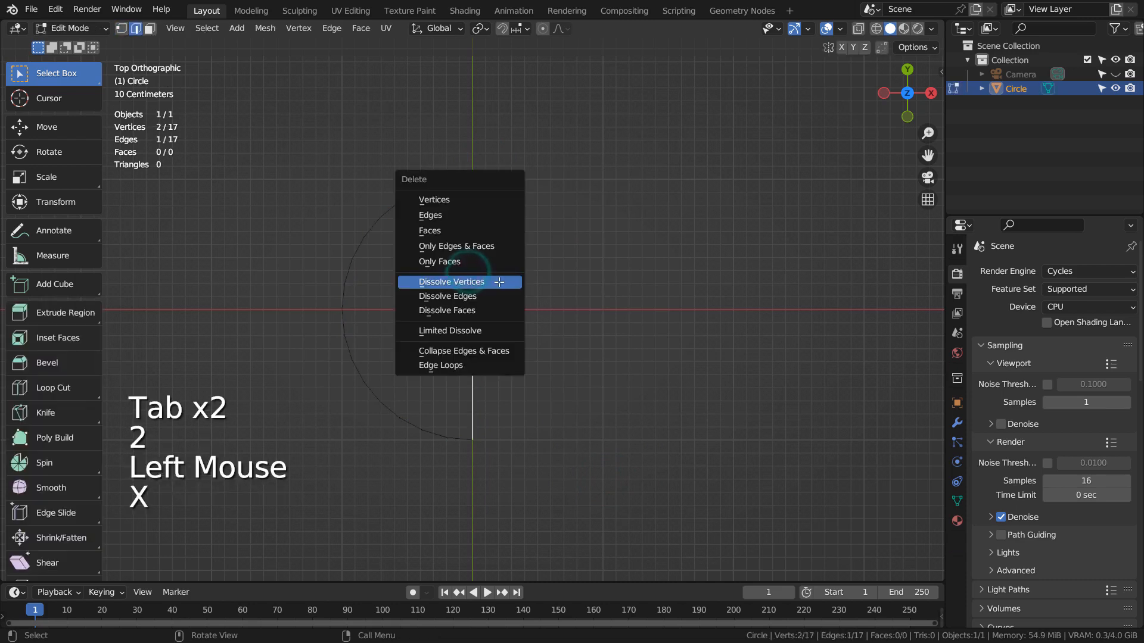
left_click(498, 296)
key("Tab")
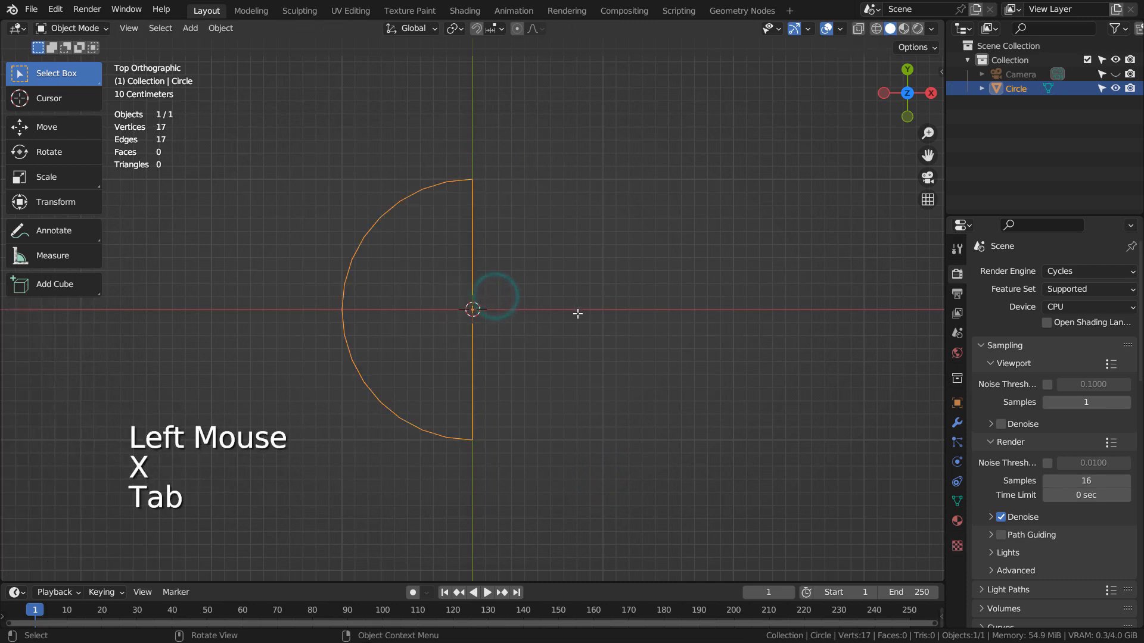
Delete the straight edge that closes the half circle, keeping only the open arc
key("Tab")
middle_click_drag(560, 370, 502, 300)
scroll(502, 307, "up", 3)
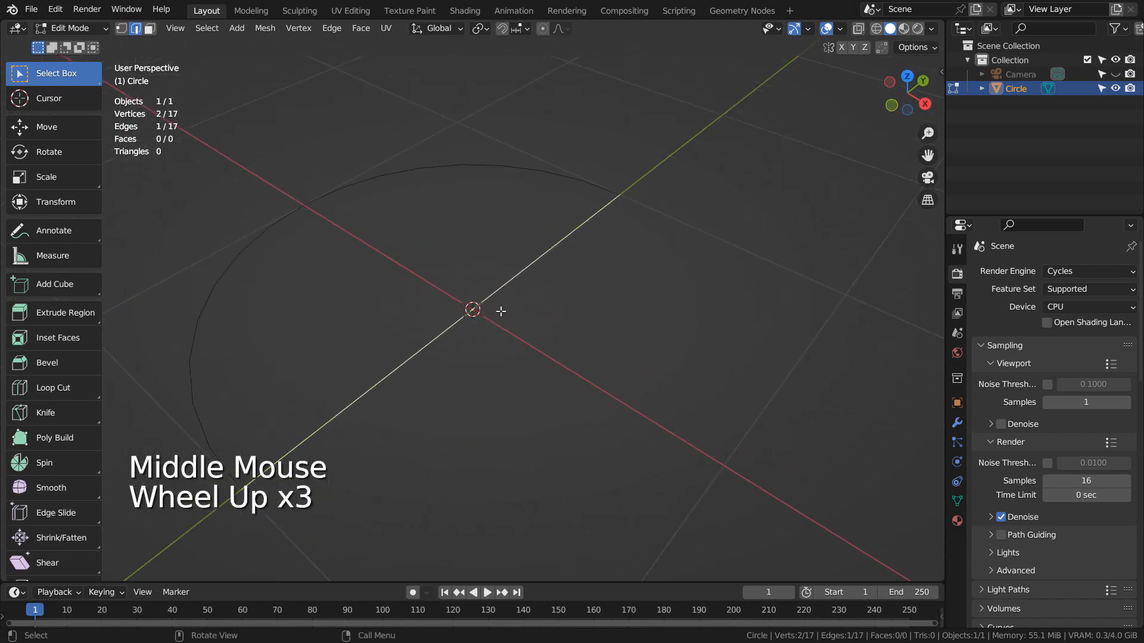
scroll(501, 312, "down", 2)
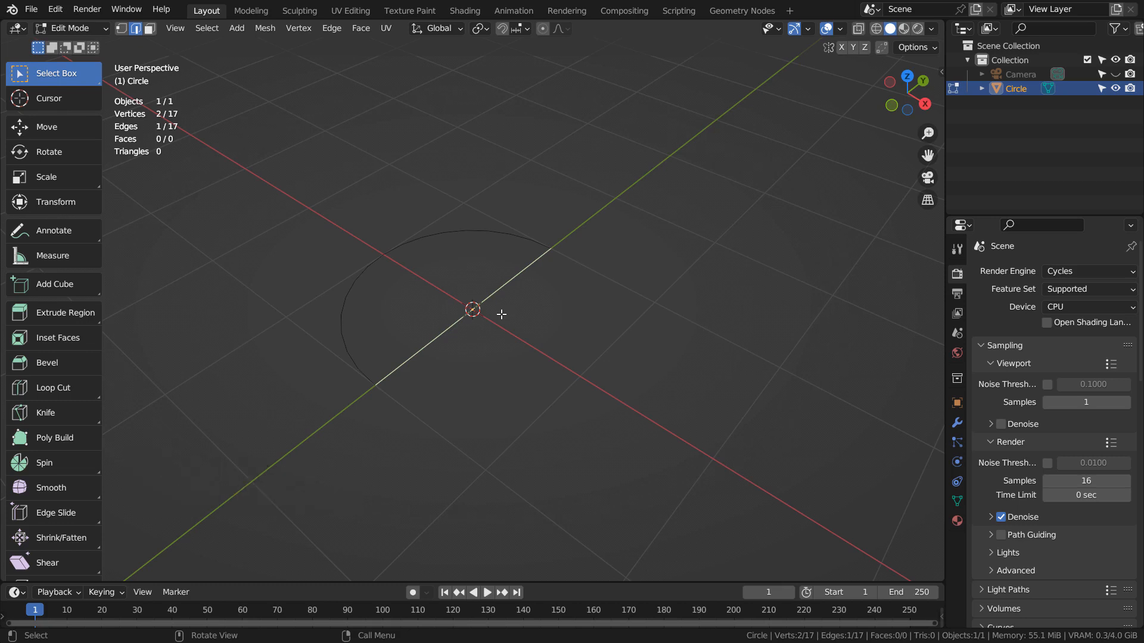
middle_click_drag(502, 314, 557, 345)
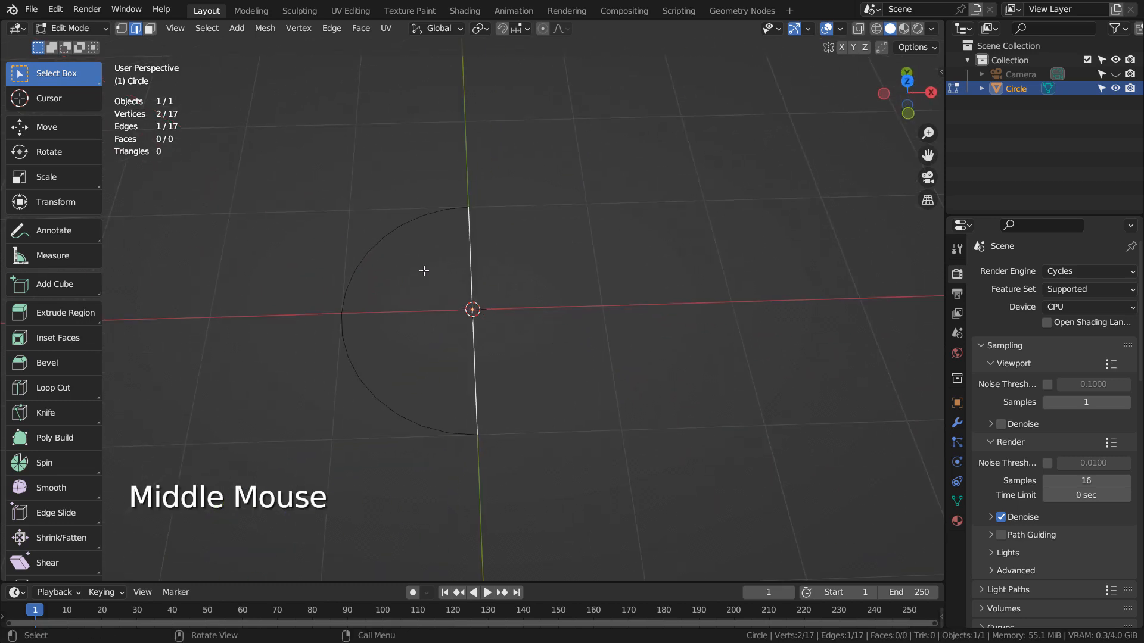
key("x")
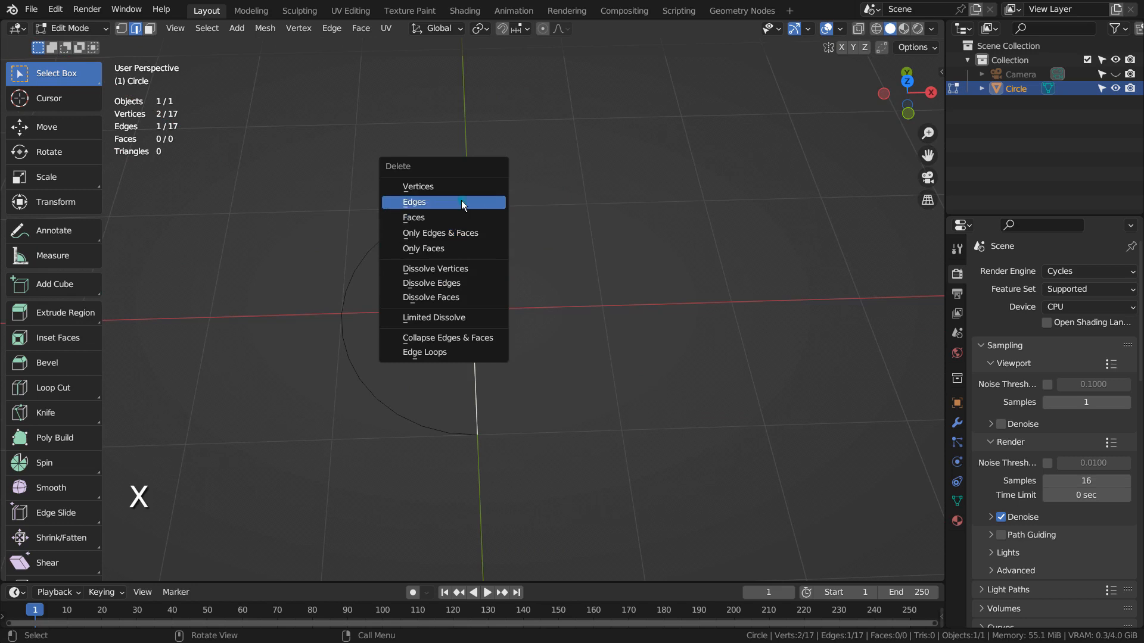
left_click(461, 199)
Select the whole arc, duplicate it in top view and rotate the copy half a turn to face the opposite way
left_click_drag(278, 184, 613, 547)
key("KP_7")
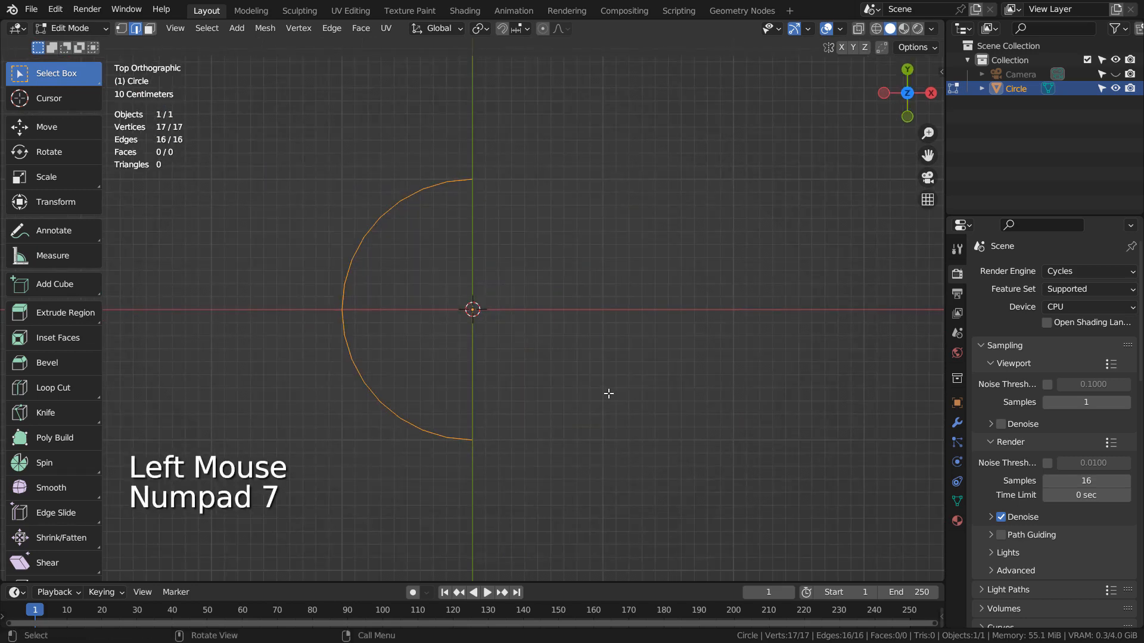
scroll(617, 392, "down", 1)
key("shift+d")
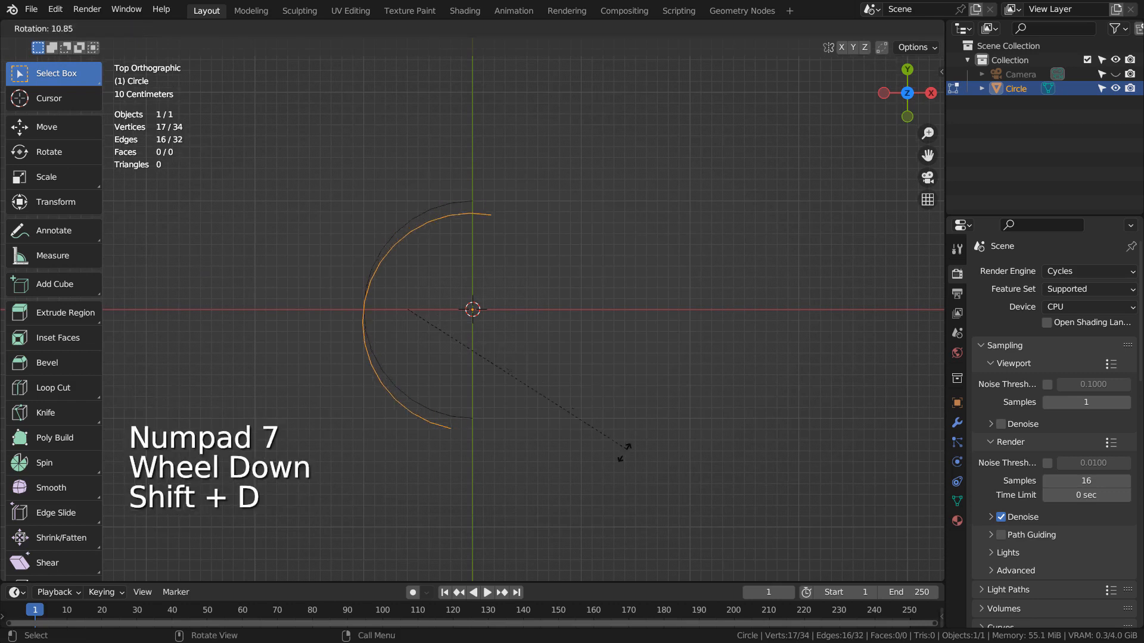
key("r")
left_click(215, 239, "ctrl")
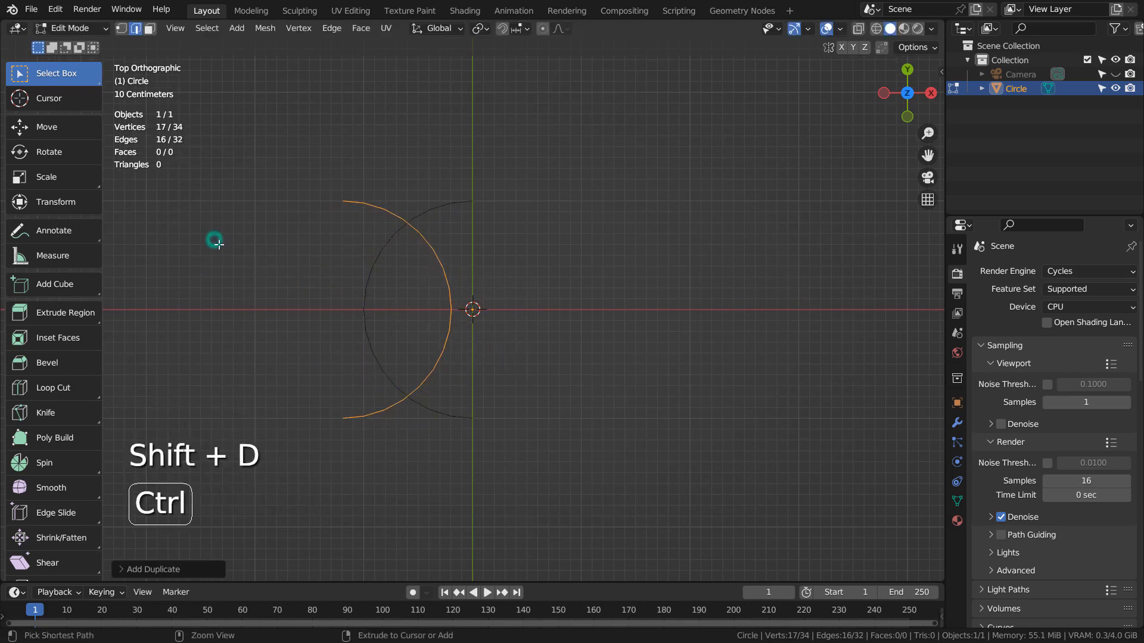
Move the rotated arc copy about 4 m along the positive X axis, away from the original arc
key("g")
key("x")
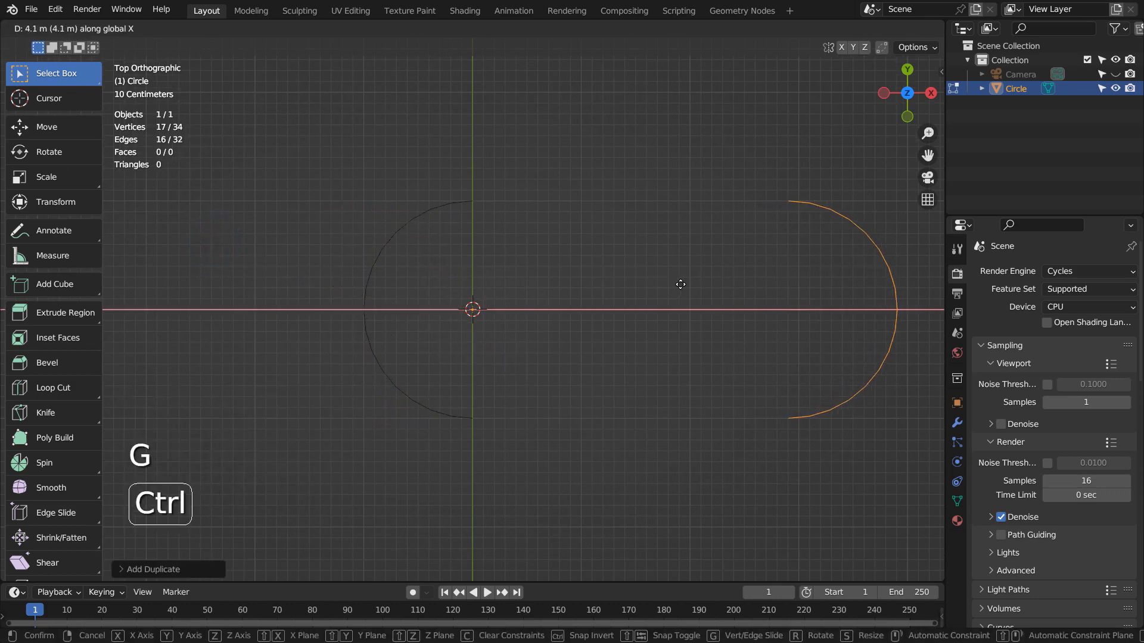
left_click(686, 285)
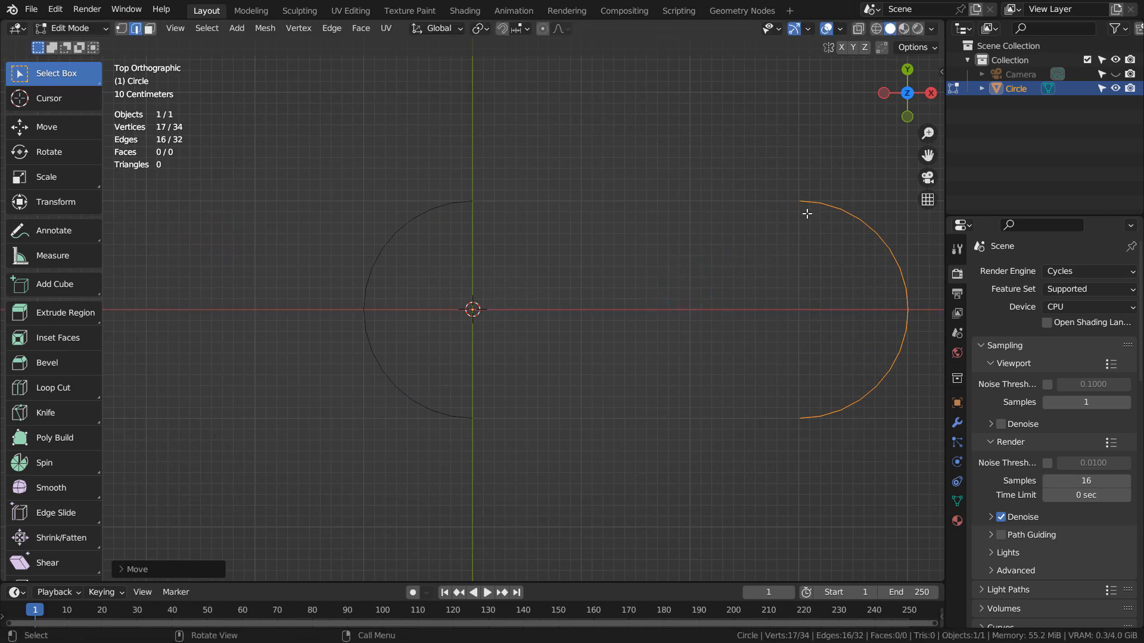
left_click(386, 232, "shift")
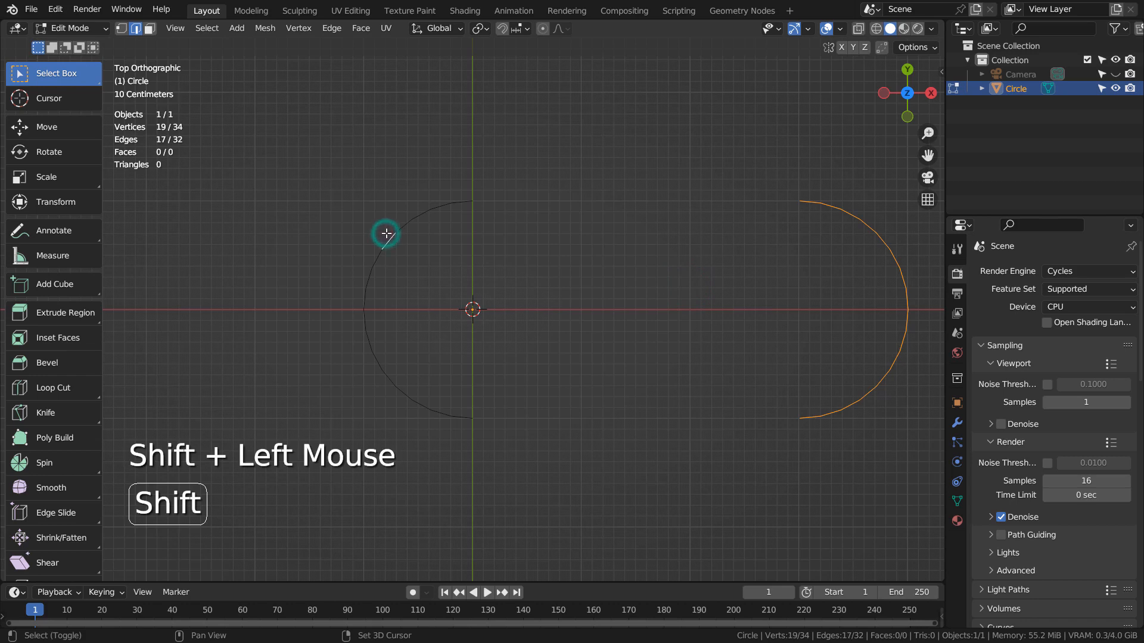
key("Tab")
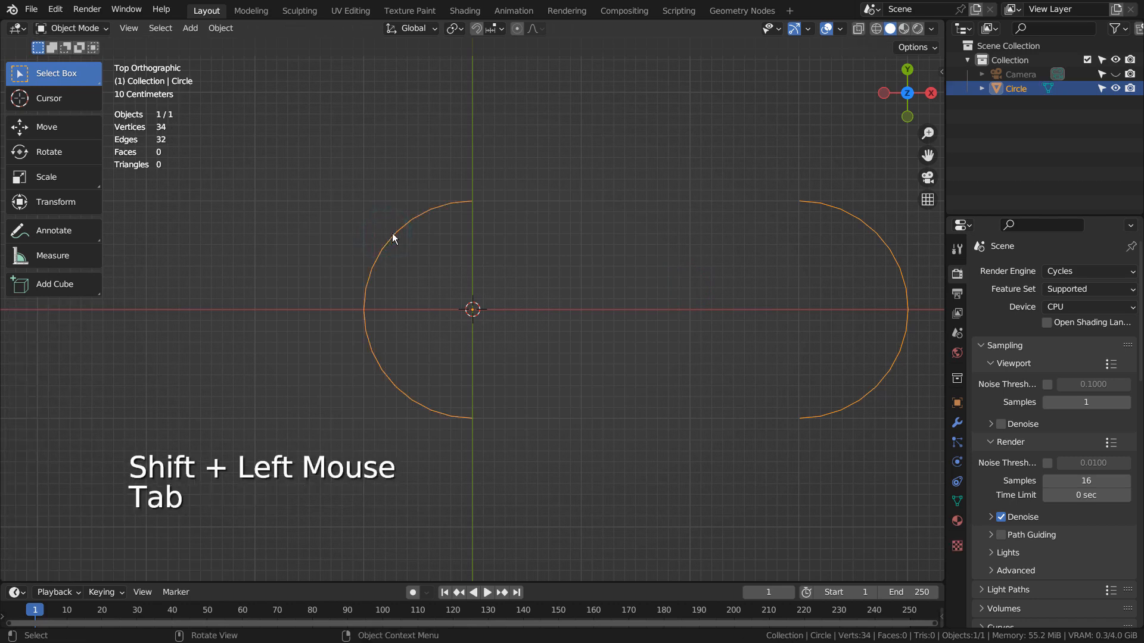
Connect the upper and lower end vertices of the two arcs with straight edges to close the rounded outline
key("Tab")
key("1")
left_click(472, 202)
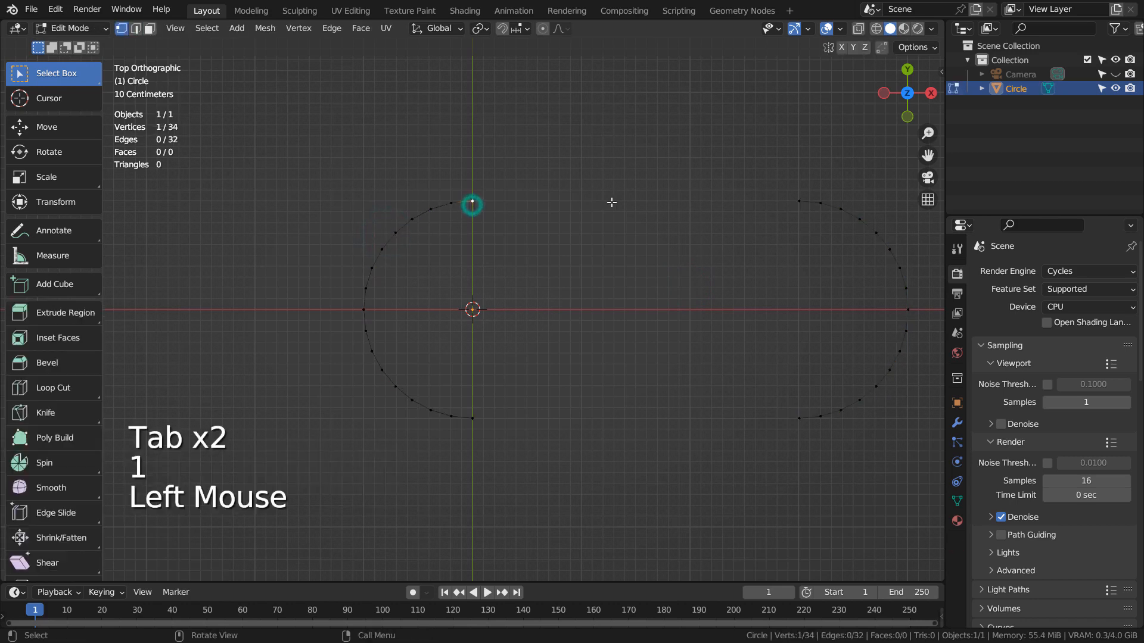
left_click(799, 201, "shift")
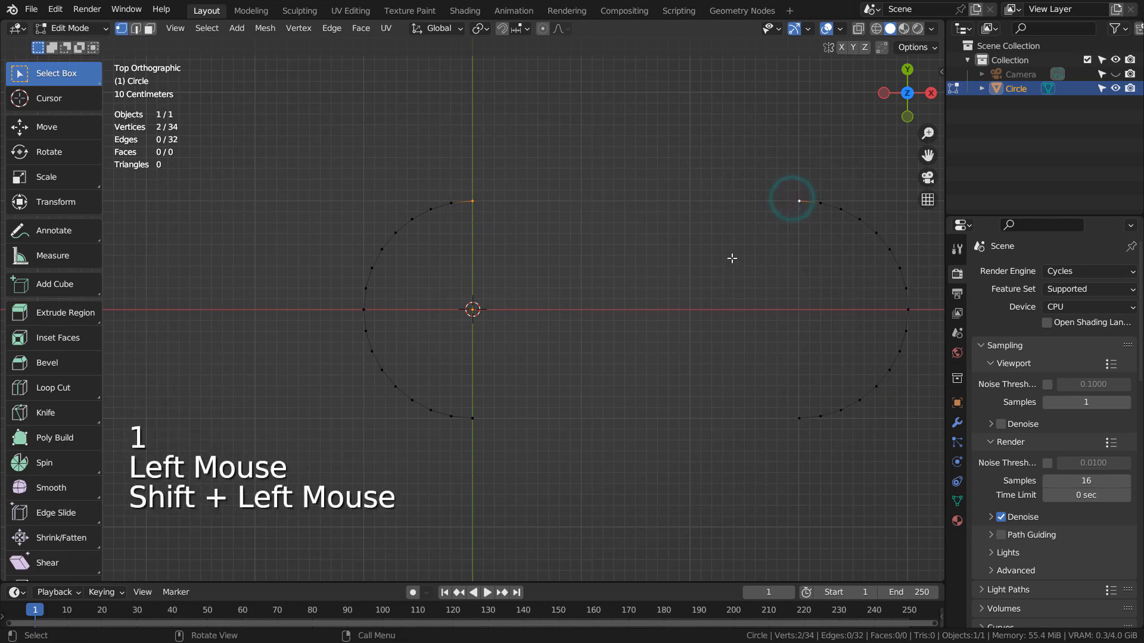
key("f")
left_click(799, 418)
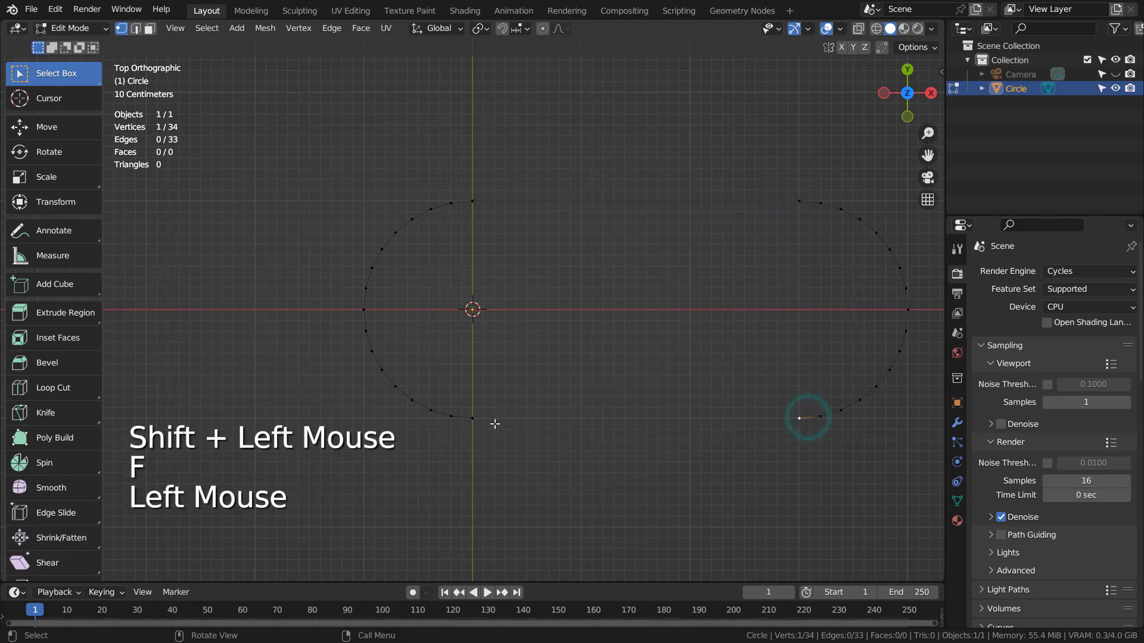
left_click(472, 418, "shift")
key("f")
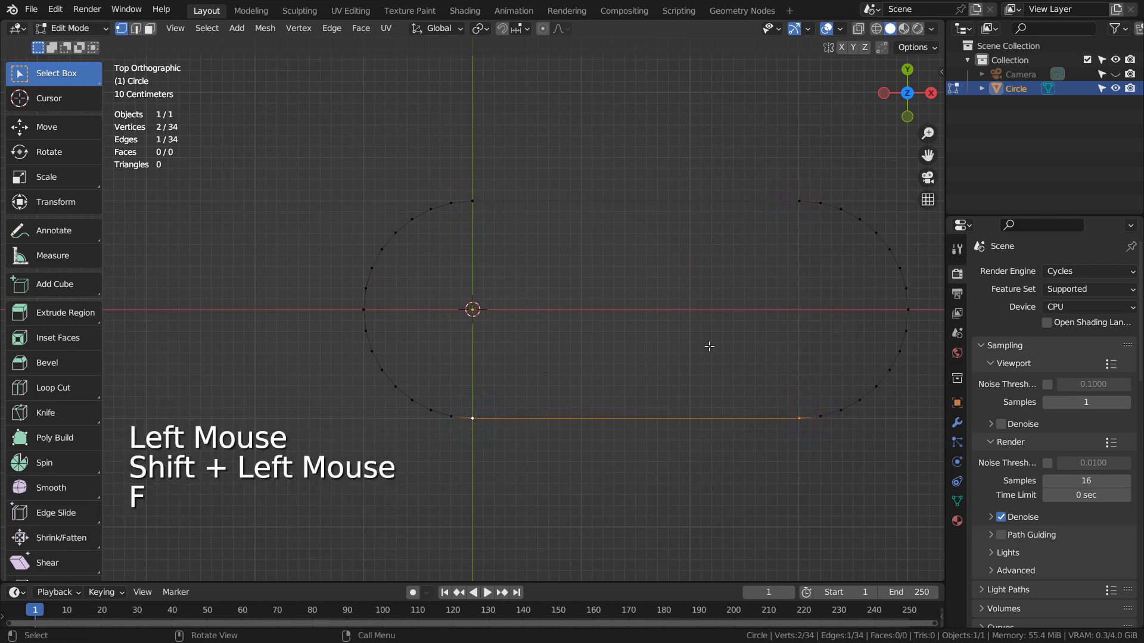
left_click(689, 298)
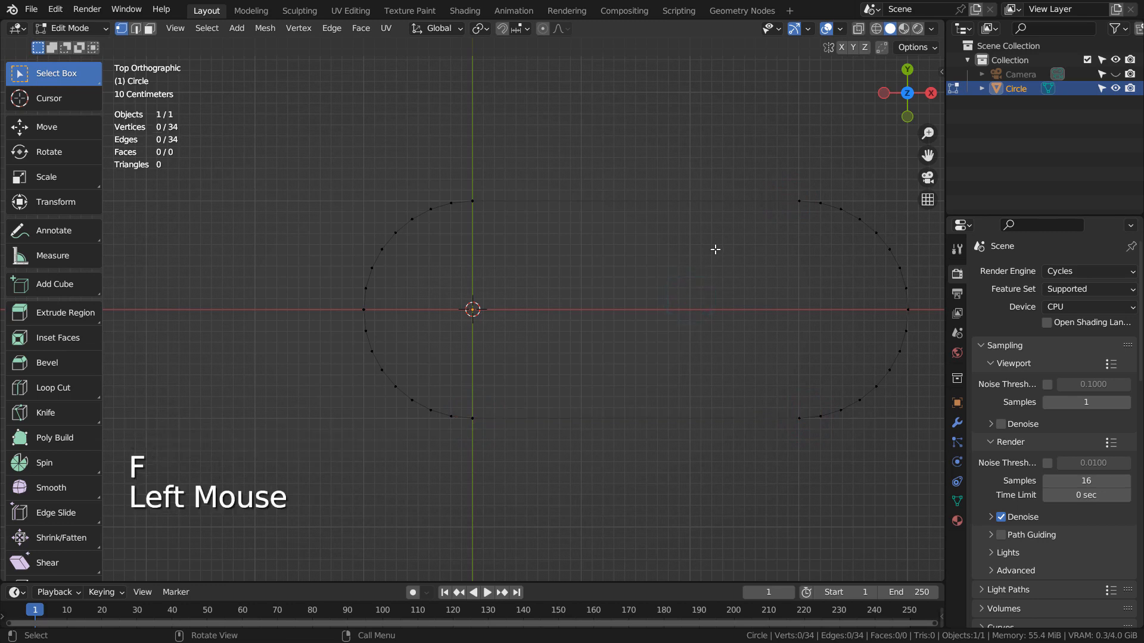
Switch the viewport to wireframe shading and show the closed outline from the top in Edit Mode
key("shift+z")
middle_click_drag(768, 375, 635, 376)
key("Tab")
key("Tab")
key("KP_7")
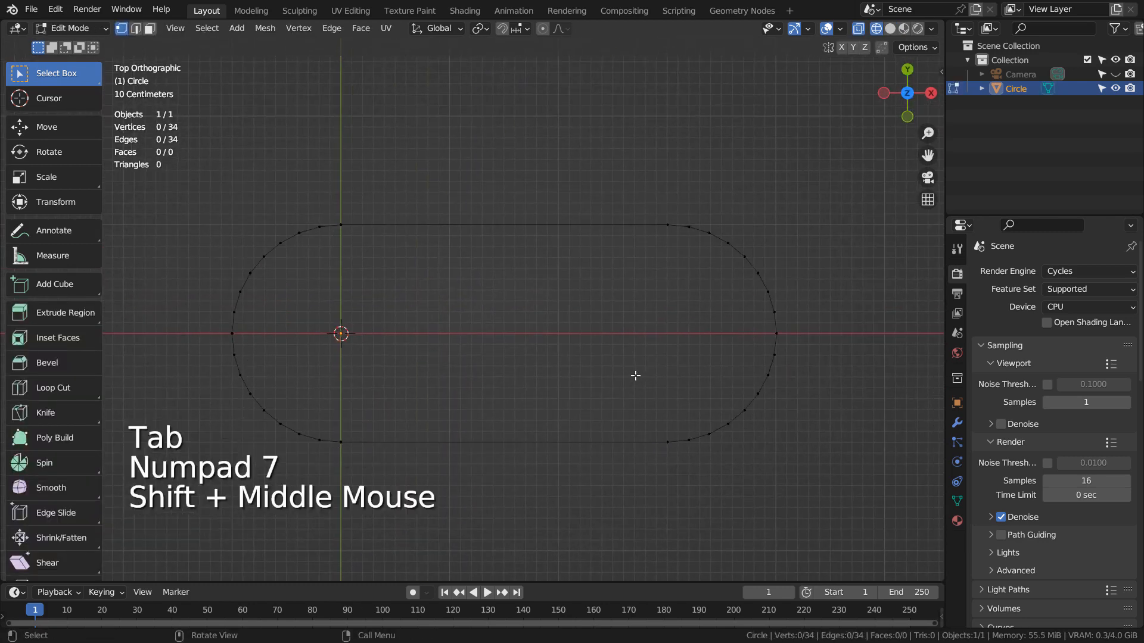
Subdivide the outline's upper and lower straight edges once each to add a vertex at their midpoints
left_click(664, 228)
left_click(340, 226, "shift")
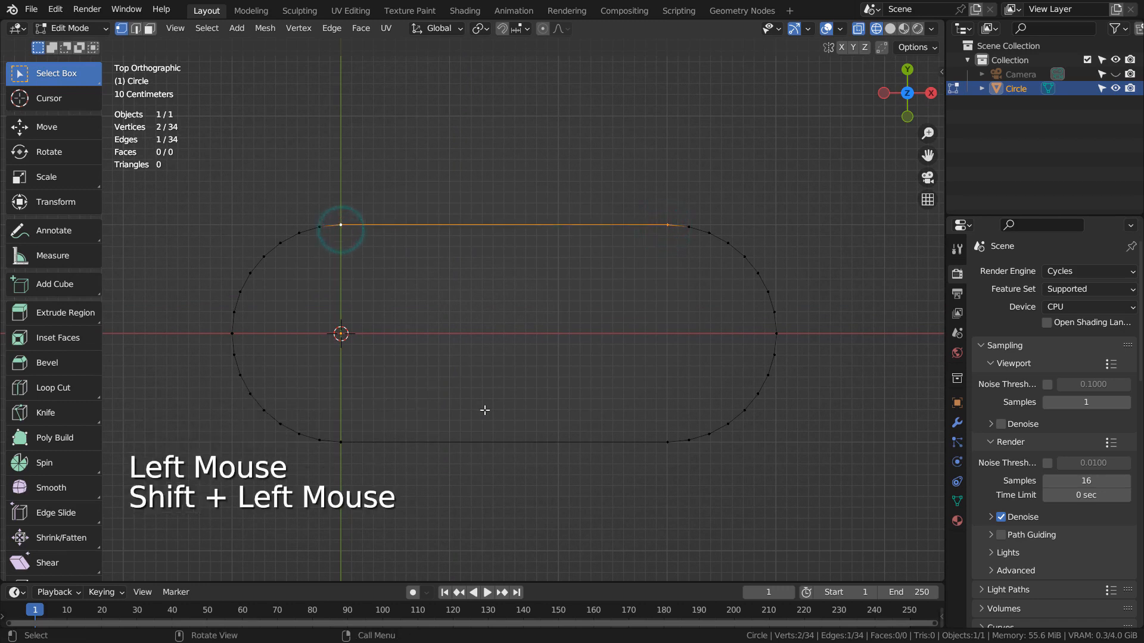
right_click(573, 335)
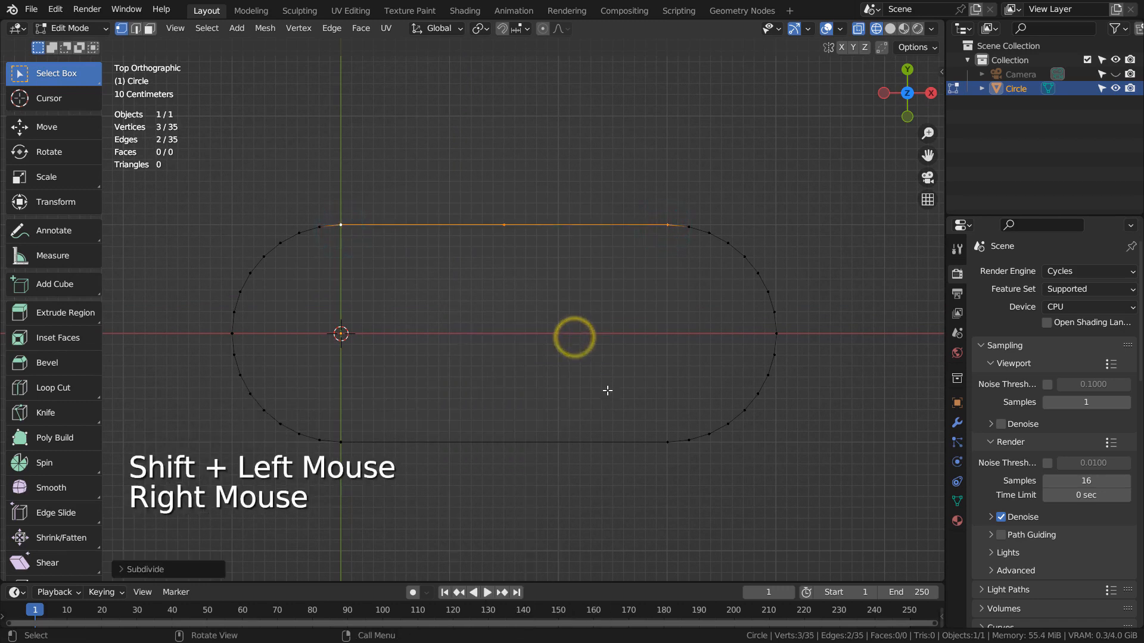
left_click(667, 441)
left_click(340, 441, "shift")
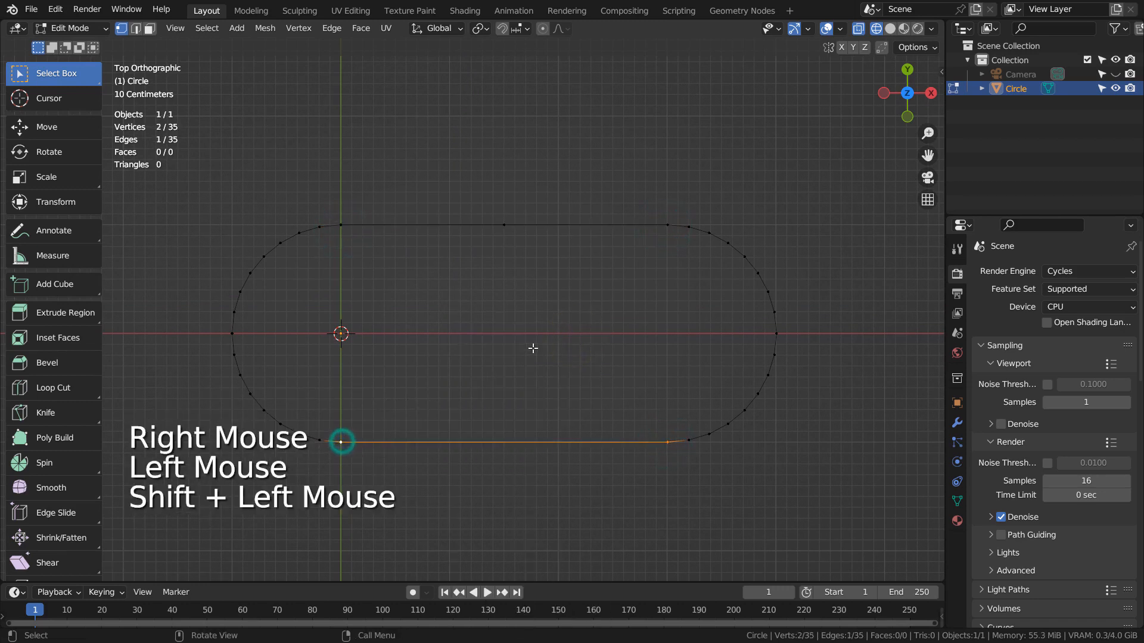
right_click(532, 348)
left_click(607, 347)
Duplicate the outline's right half, including both midpoint vertices, and place the copy about 2.5 m toward negative X and 2 m toward negative Y
key("b")
left_click_drag(485, 191, 792, 470)
middle_click_drag(691, 436, 702, 345, "shift")
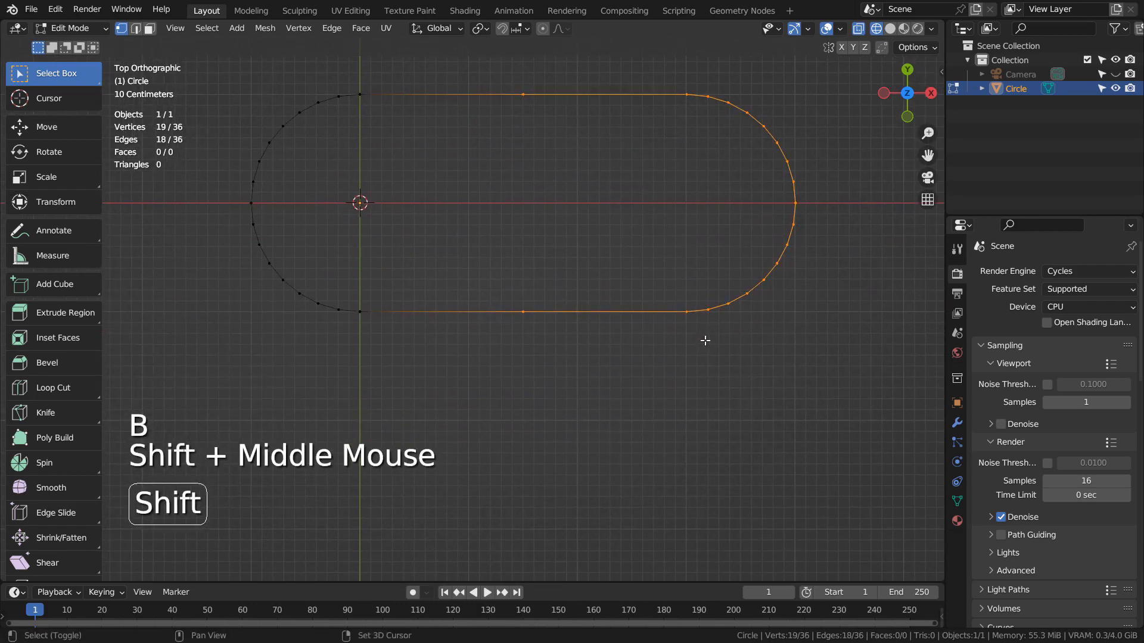
key("shift+d")
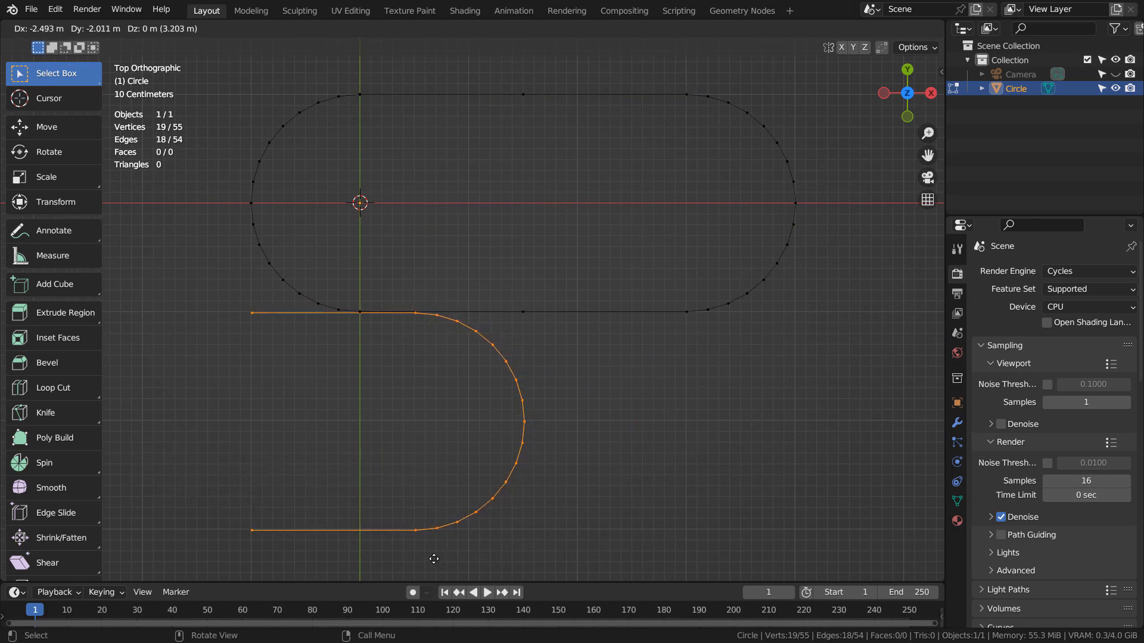
left_click(434, 558, "ctrl")
Duplicate the lower half outline, rotate the copy half a turn and move it along positive X so the two arcs meet back to back
key("shift+d")
key("r")
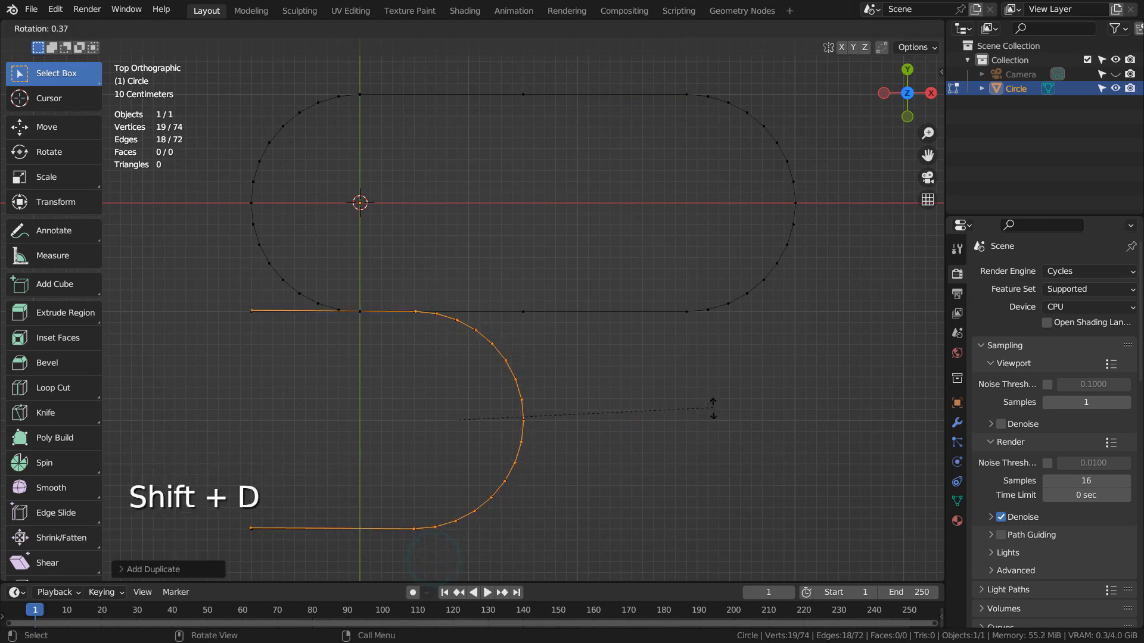
left_click(294, 427, "ctrl")
key("g")
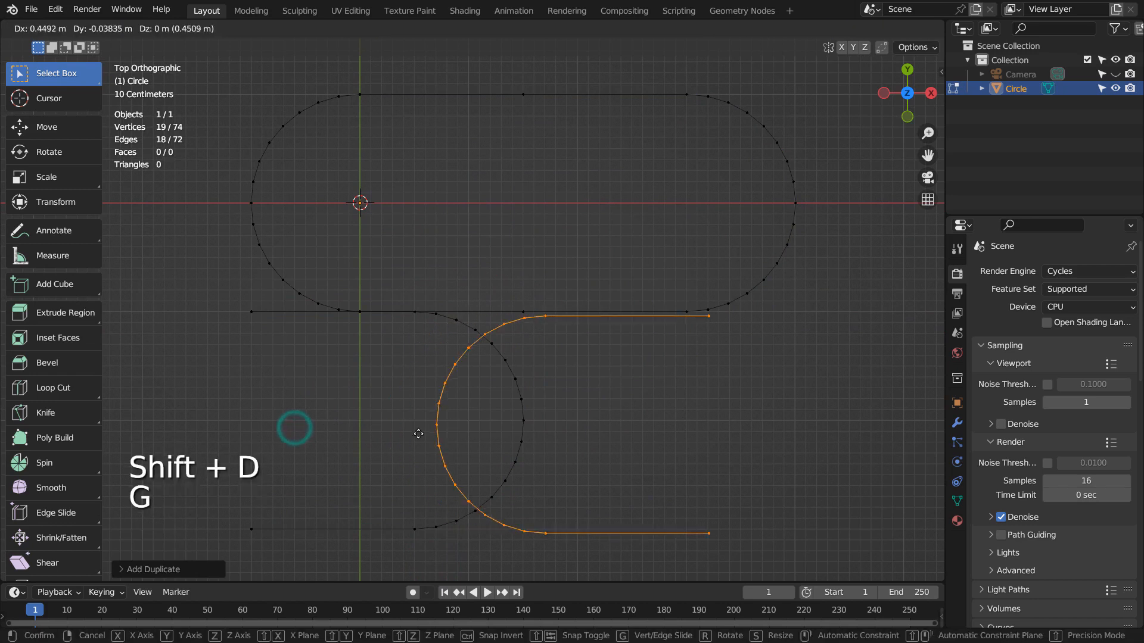
left_click(453, 428, "ctrl")
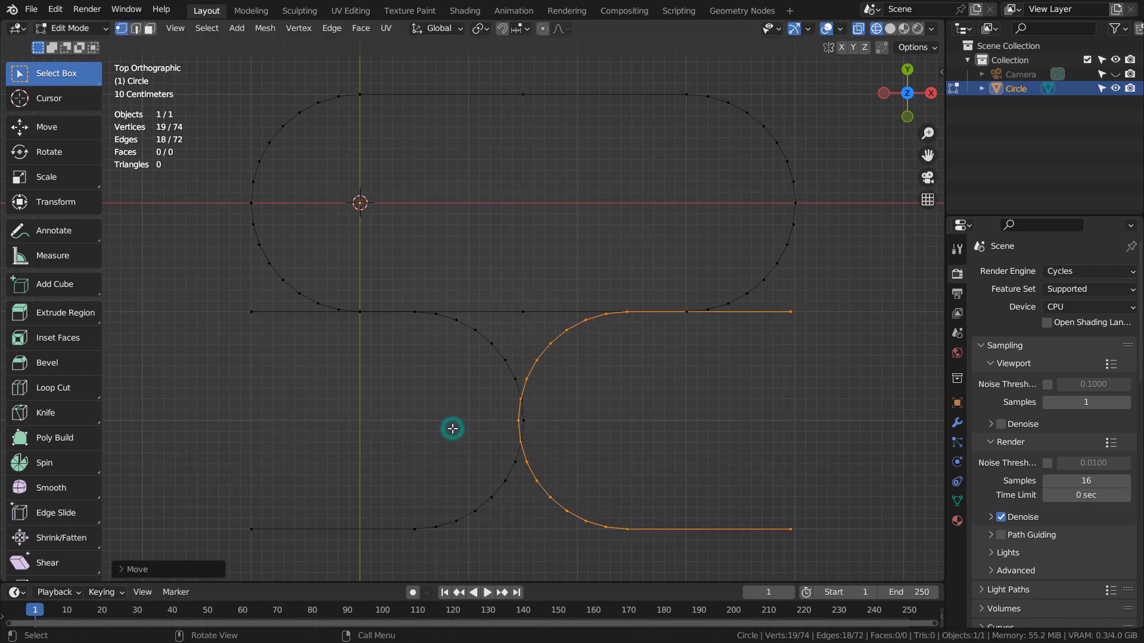
Set the median X position of the newly placed lower half outline to 2 m
key("n")
left_click(936, 75)
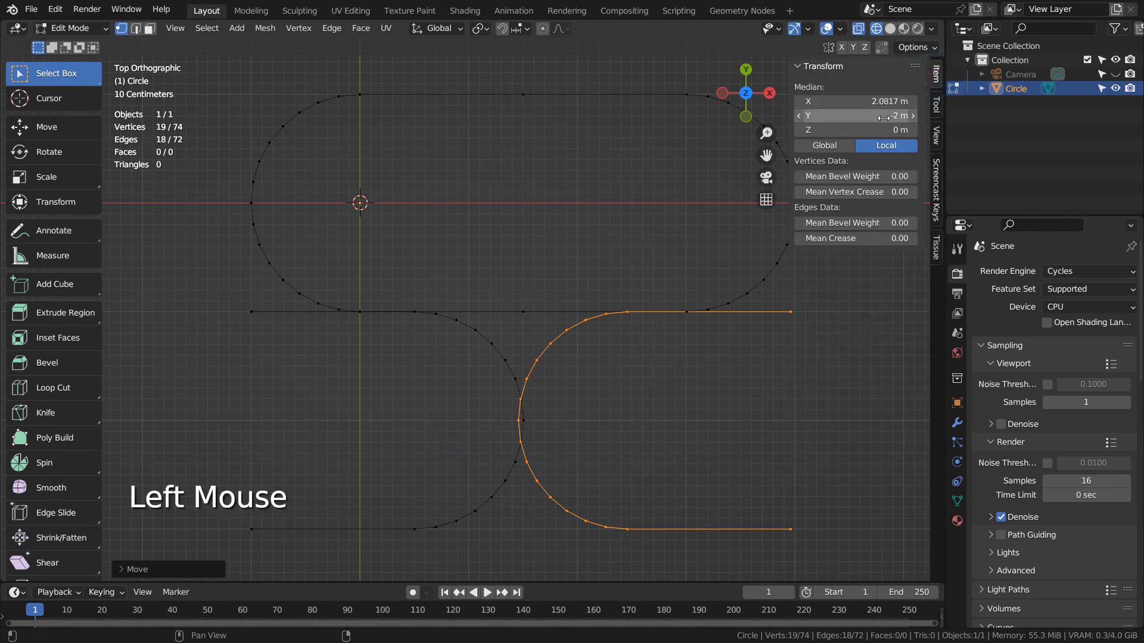
left_click(874, 102)
type("2")
key("Return")
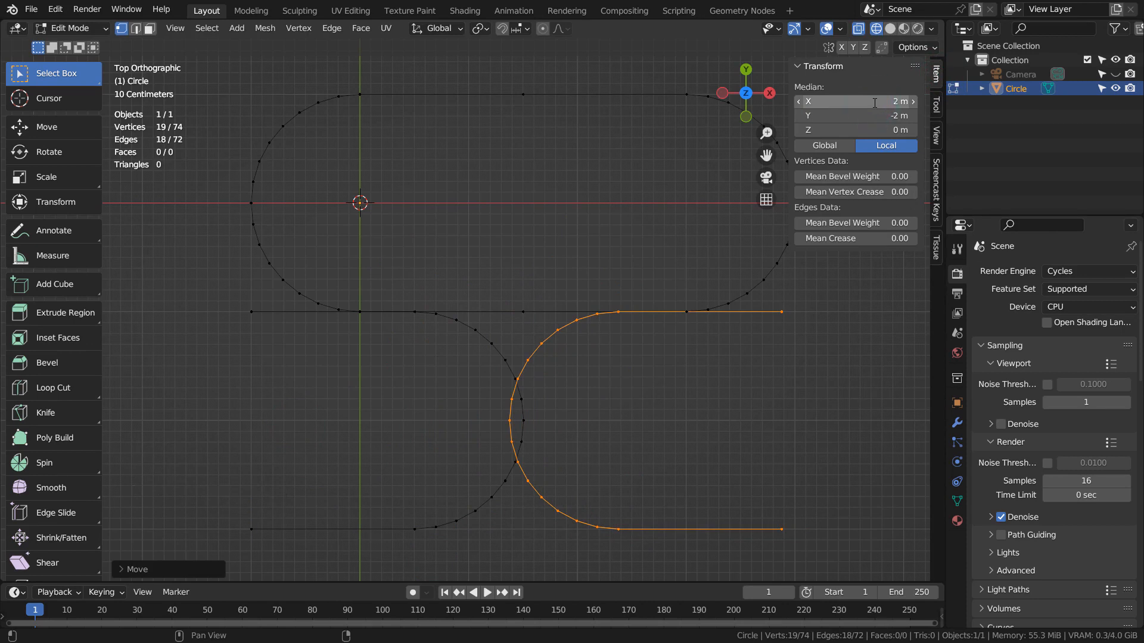
middle_click_drag(810, 366, 742, 342, "shift")
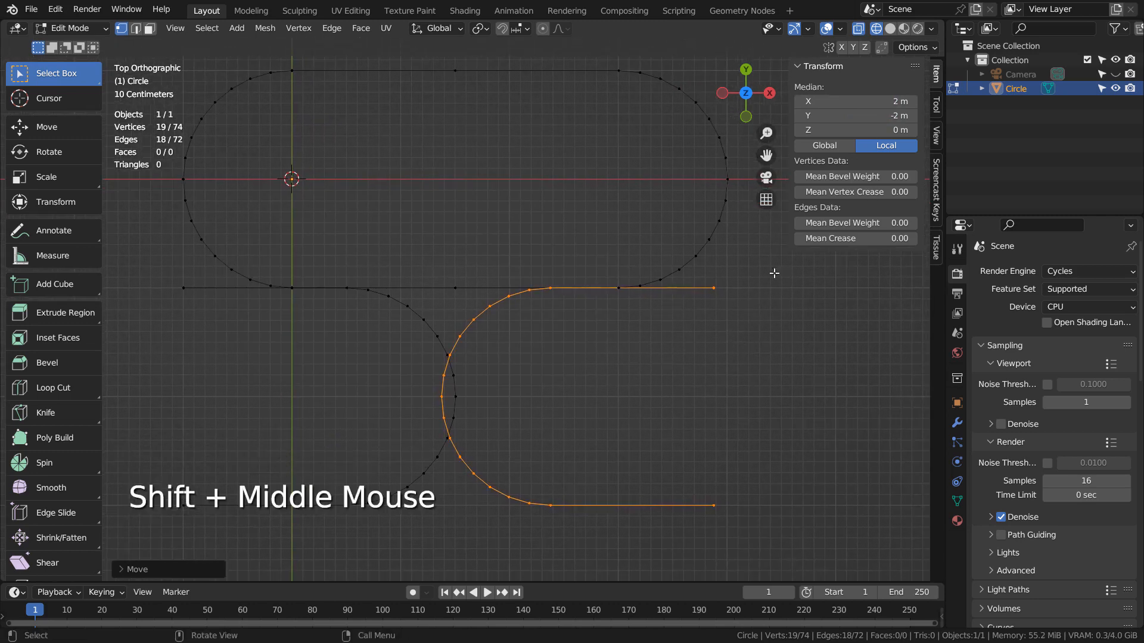
Set the lower-right half outline's median X position to 2.1 m, then fine-tune it to 2.12 m and leave mesh editing
left_click(865, 102)
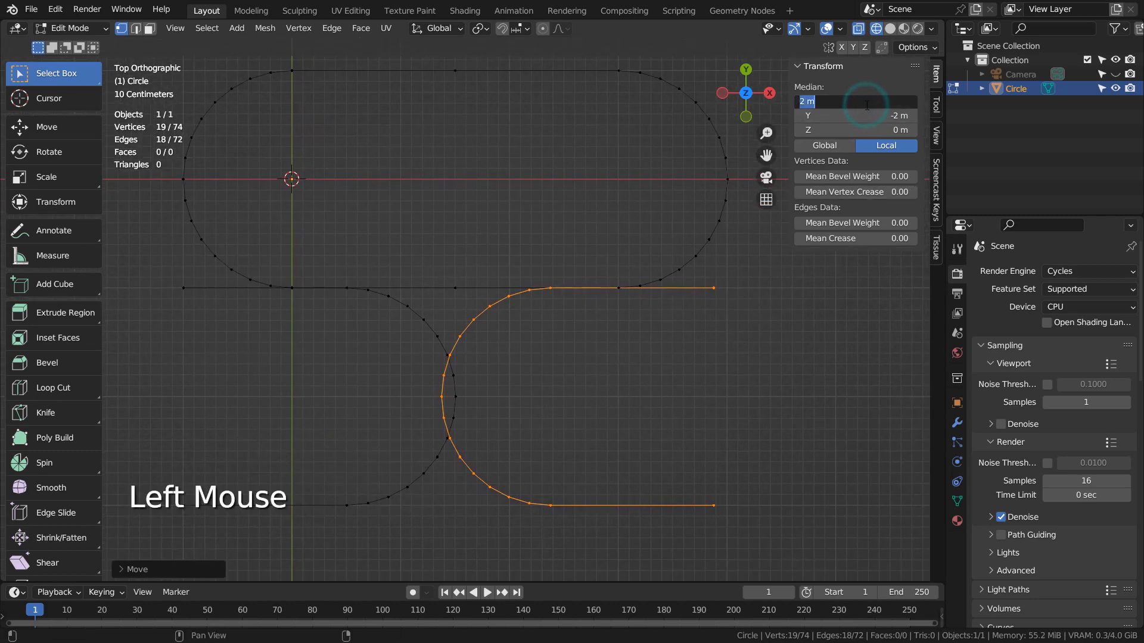
type("2.1")
key("Return")
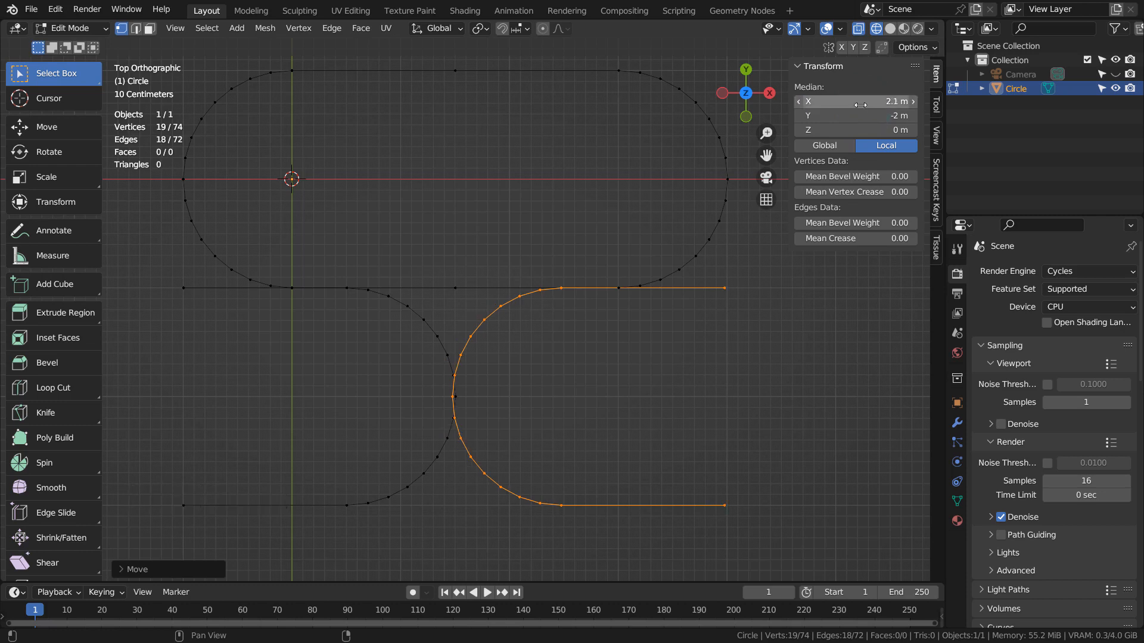
mouse_move(860, 105)
left_mouse_down("shift")
mouse_move(881, 105)
mouse_move(862, 105)
left_mouse_up("shift")
key("Tab")
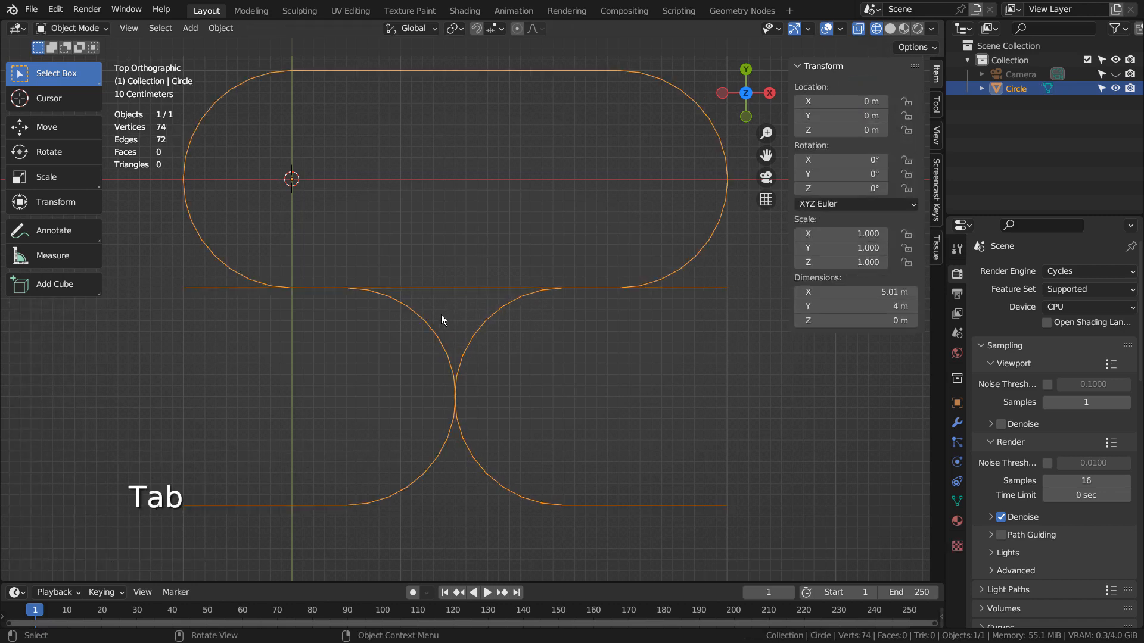
Select the whole lower-left half outline and adjust its median X position to 0.87 m so its arc meets the neighbouring one
key("Tab")
left_click(427, 330)
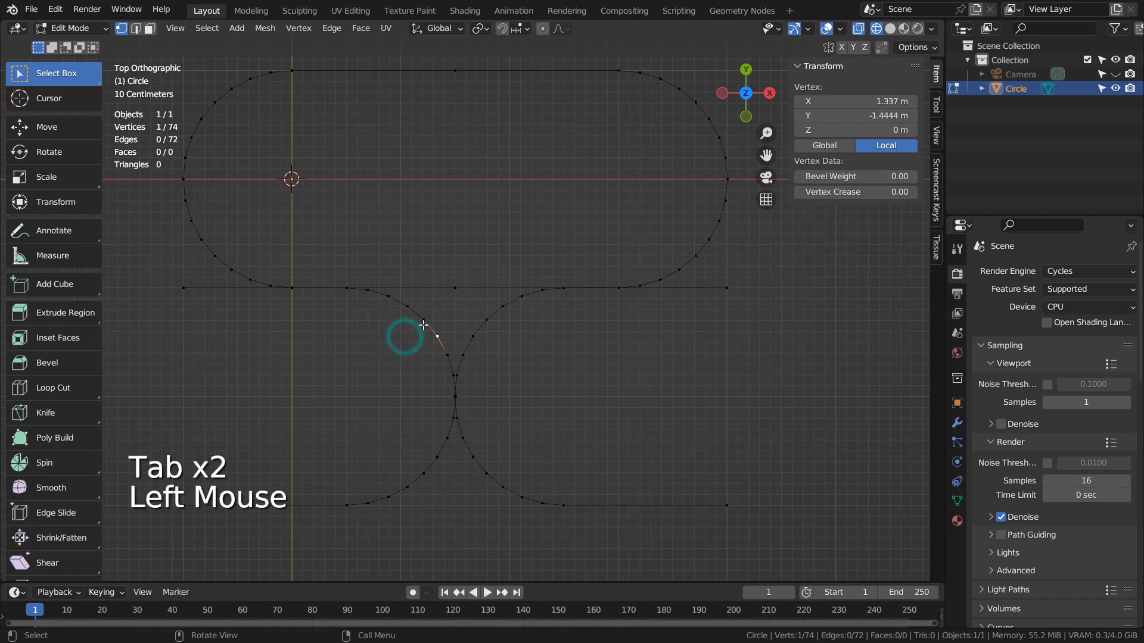
key("k")
key("Escape")
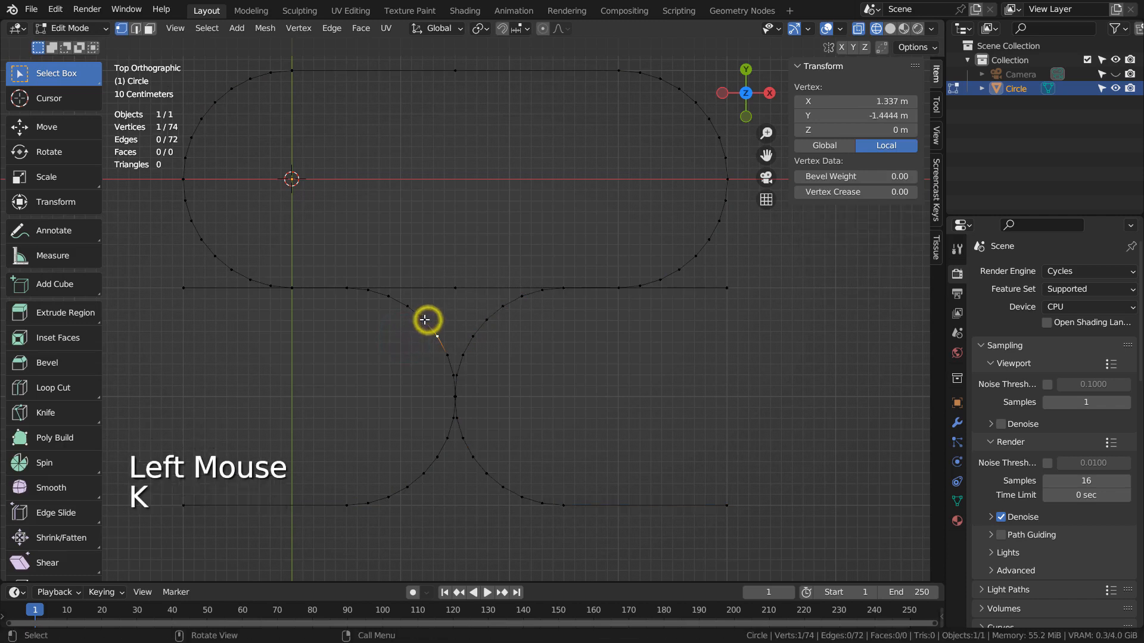
key("l")
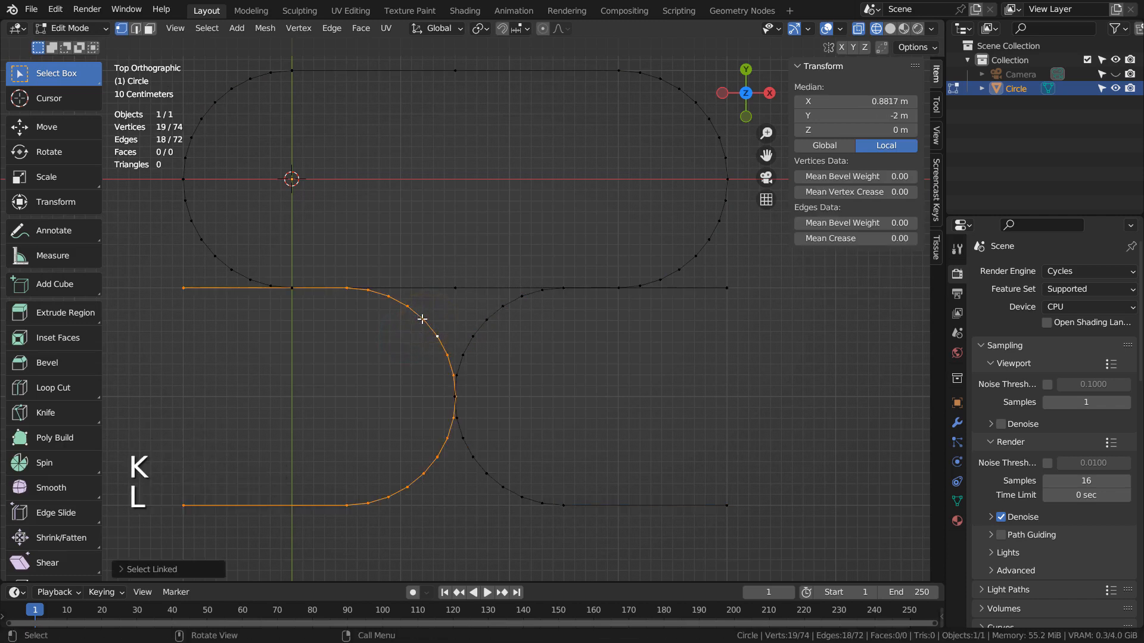
left_click(872, 103)
type("1")
key("Return")
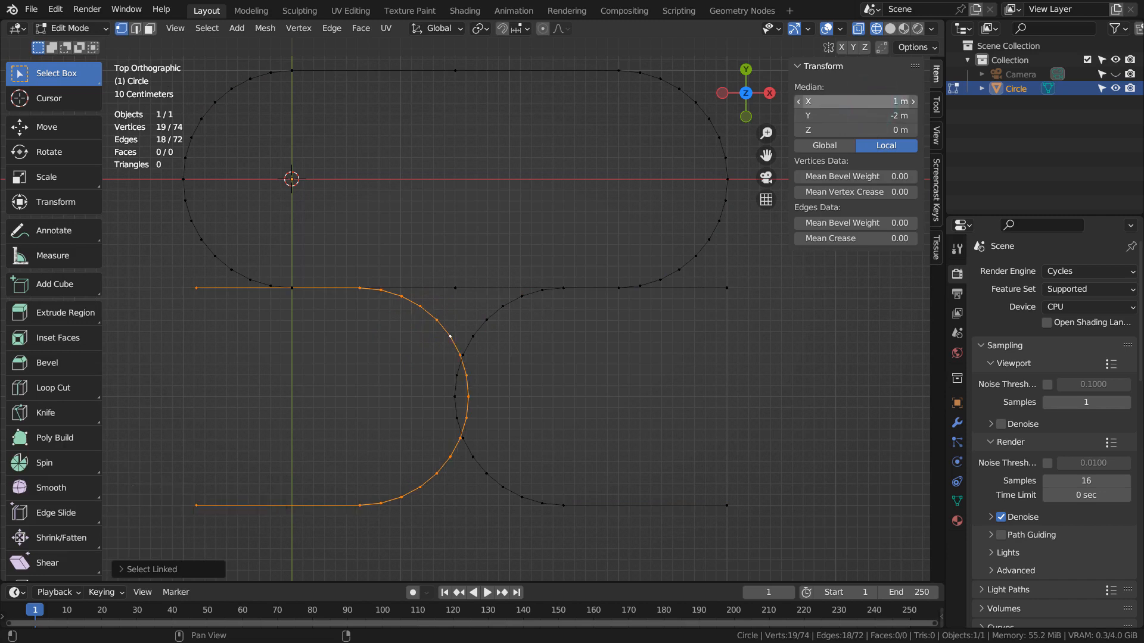
left_click_drag(858, 101, 828, 101, "shift")
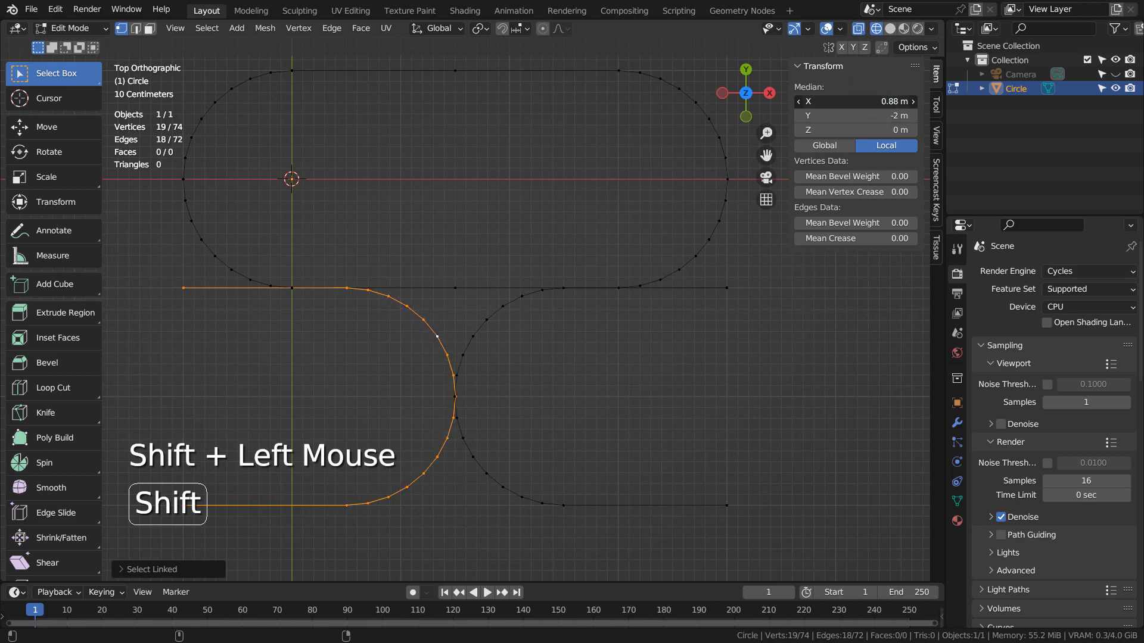
left_click_drag(828, 102, 833, 101, "shift")
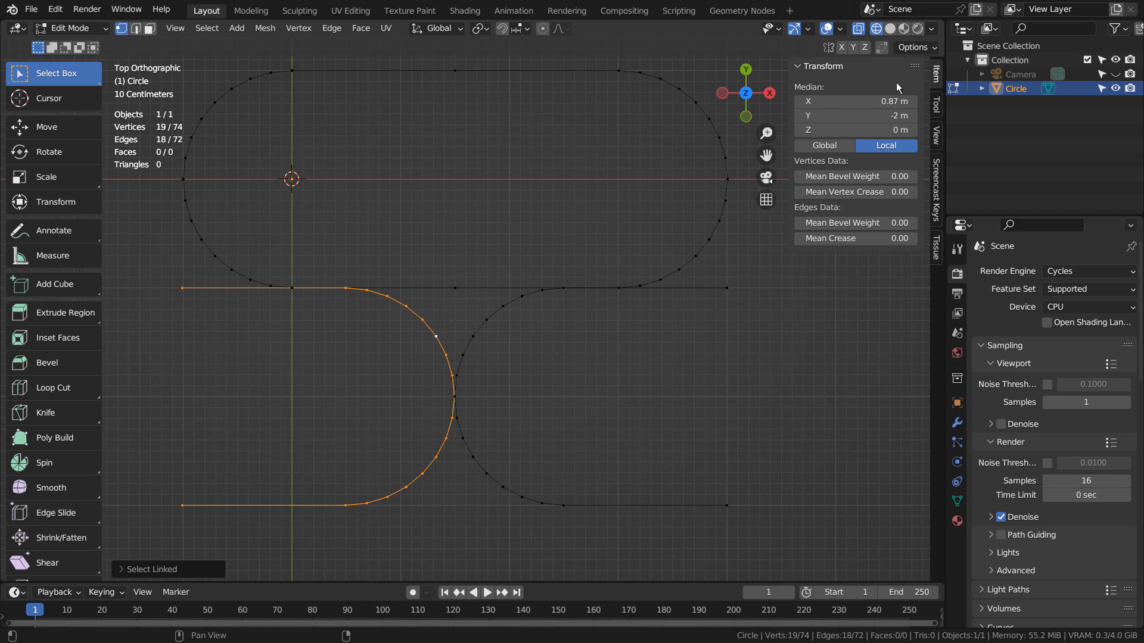
key("Tab")
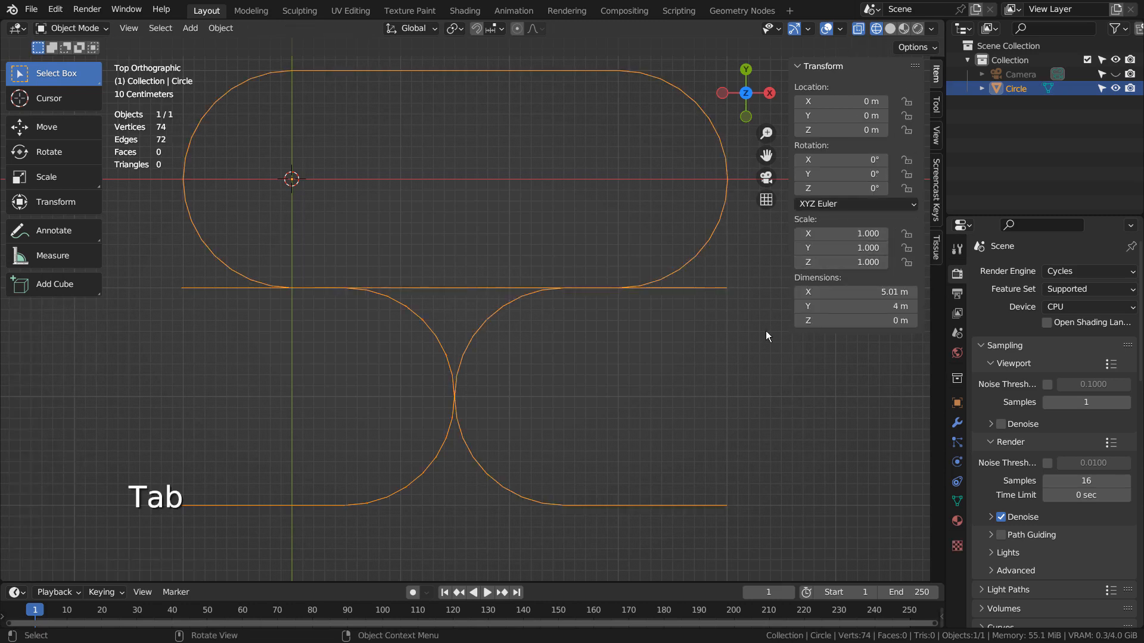
Add an Array modifier to the circle object and enable its Merge option
scroll(768, 369, "down", 2)
middle_click_drag(770, 388, 601, 421, "shift")
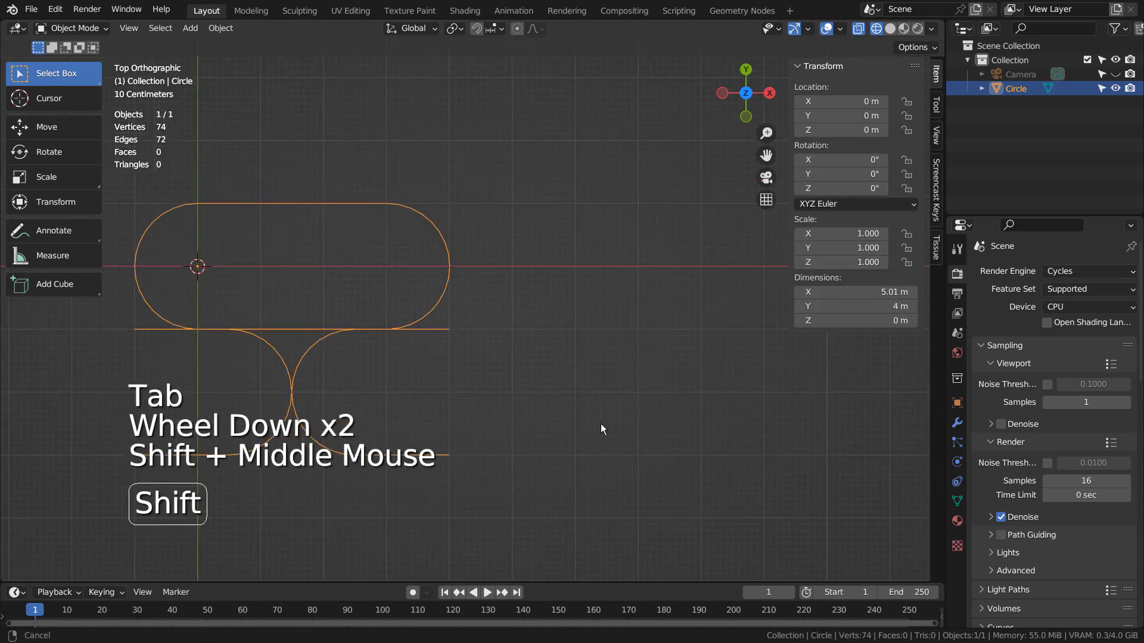
left_click(956, 423)
left_click_drag(1059, 271, 876, 311)
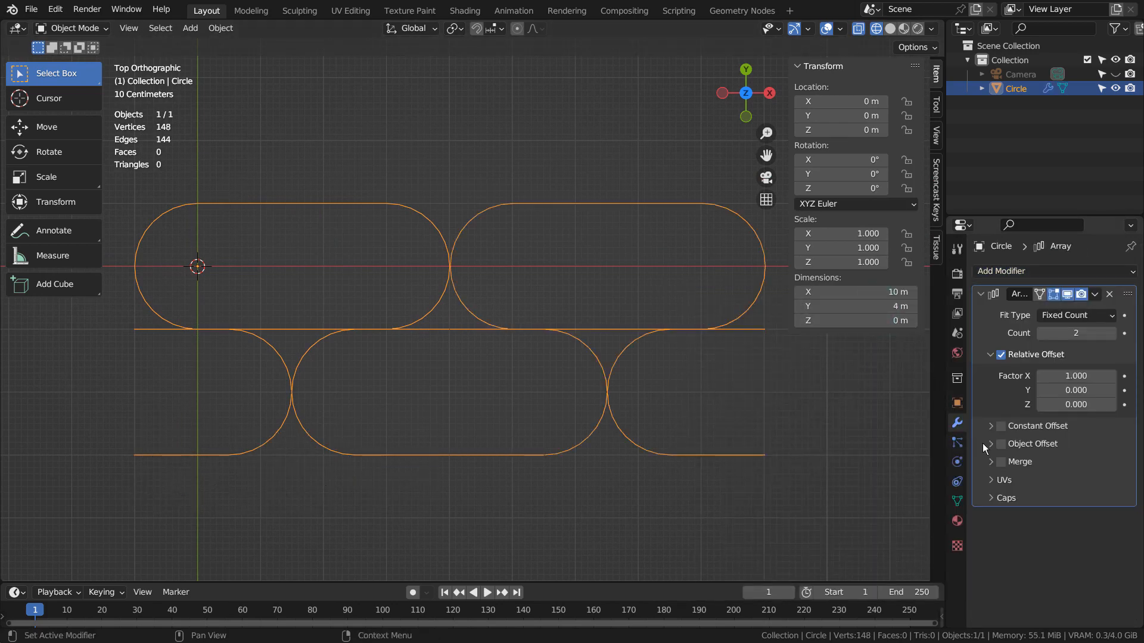
left_click(1002, 462)
left_click(991, 463)
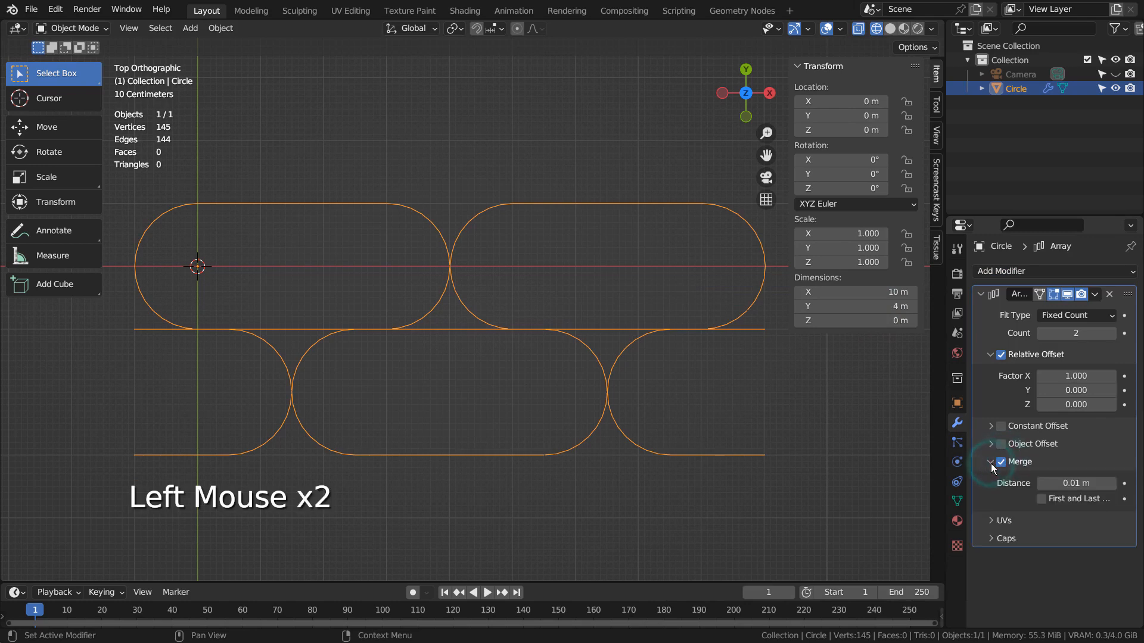
left_click(991, 463)
Fill the lower-left half outline with a face
scroll(620, 419, "down", 2)
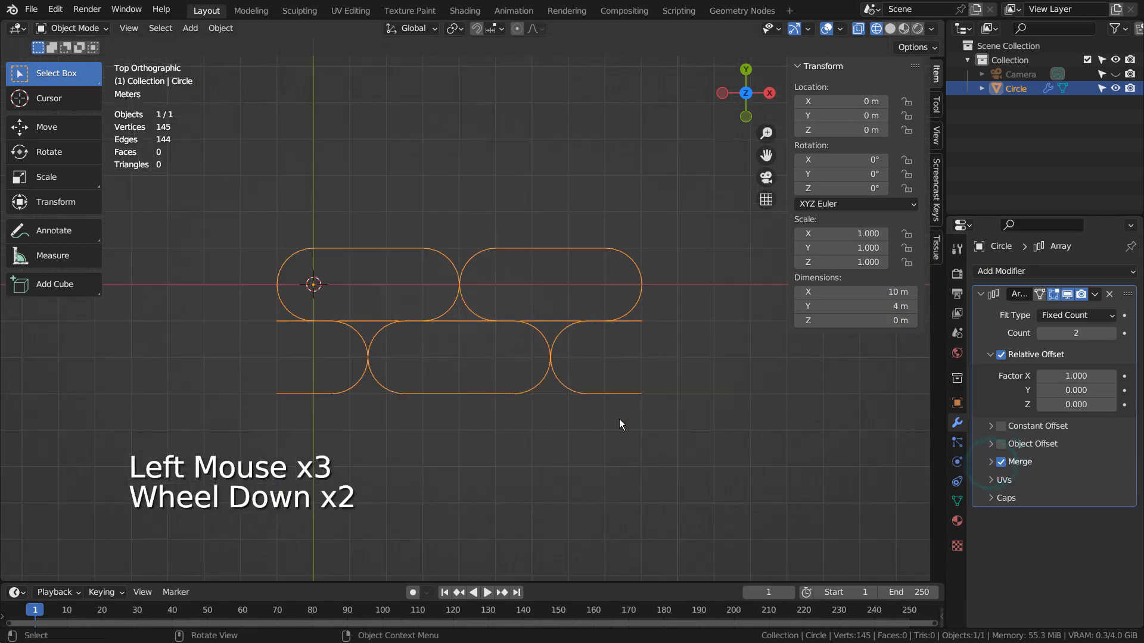
key("Tab")
middle_click_drag(548, 451, 636, 376)
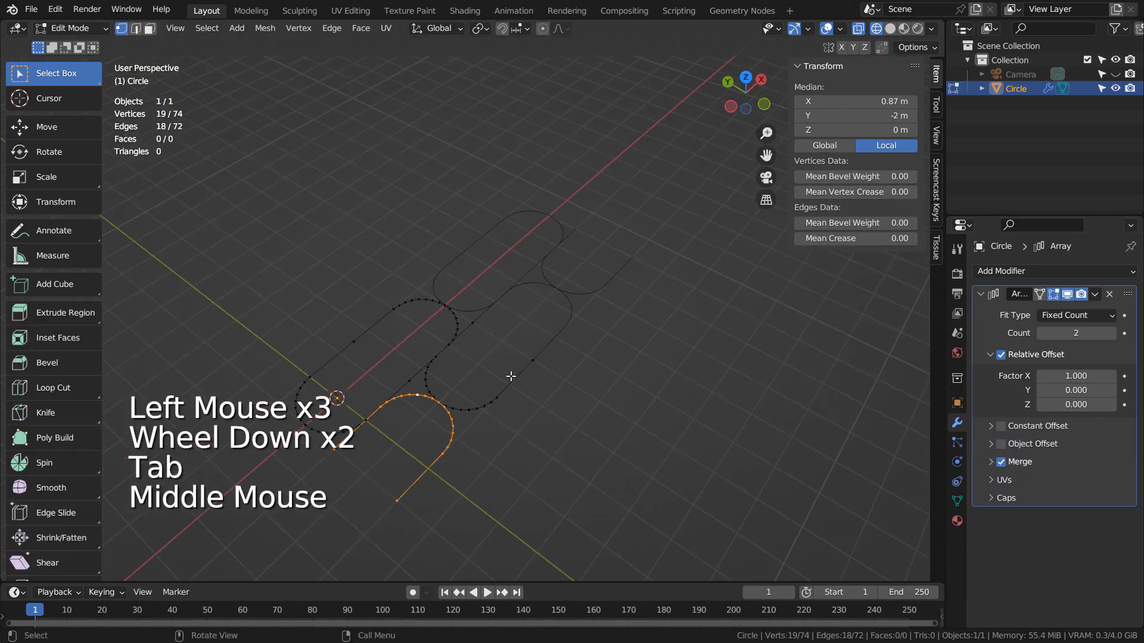
middle_click_drag(519, 397, 575, 370, "shift")
key("f")
scroll(576, 370, "up", 2)
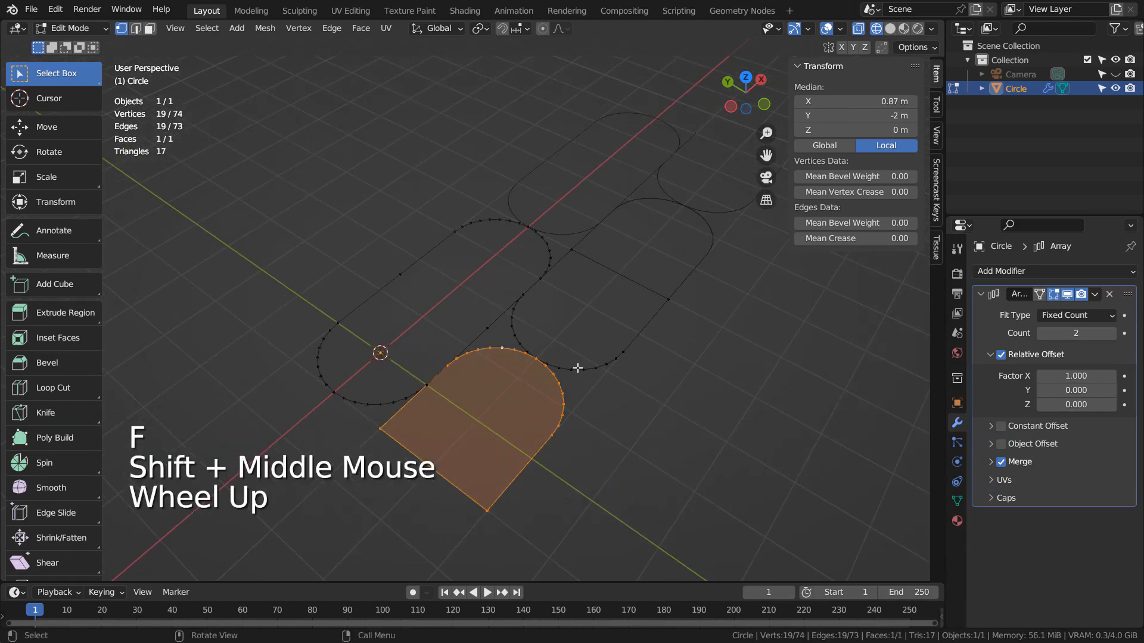
key("Tab")
key("Tab")
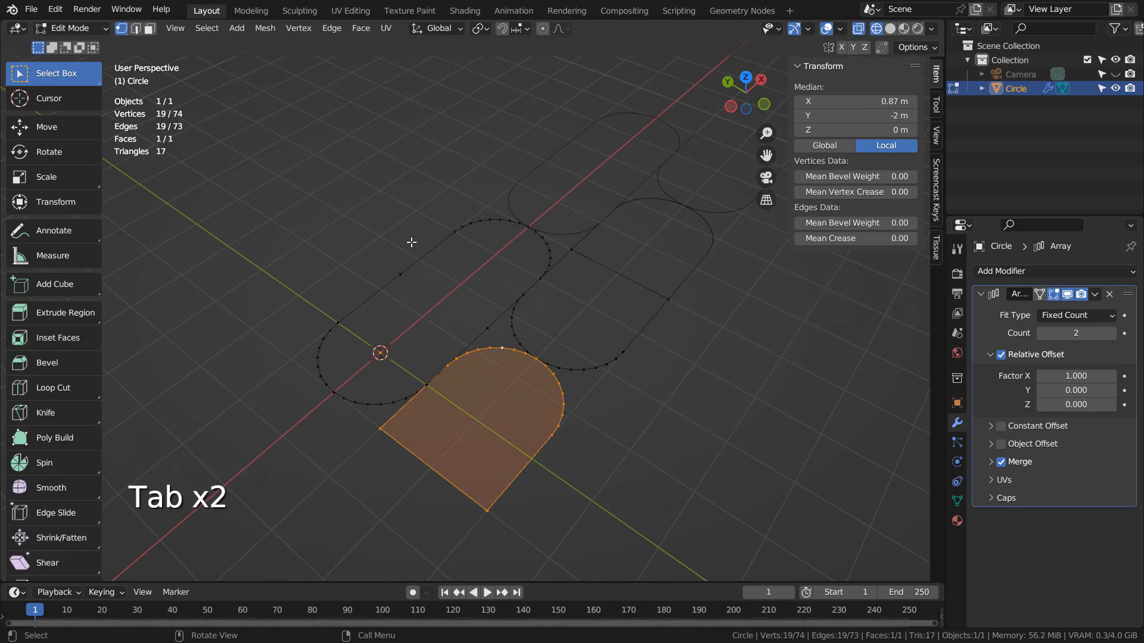
Select the complete upper capsule outline and fill it with a face
left_click(342, 199)
key("l")
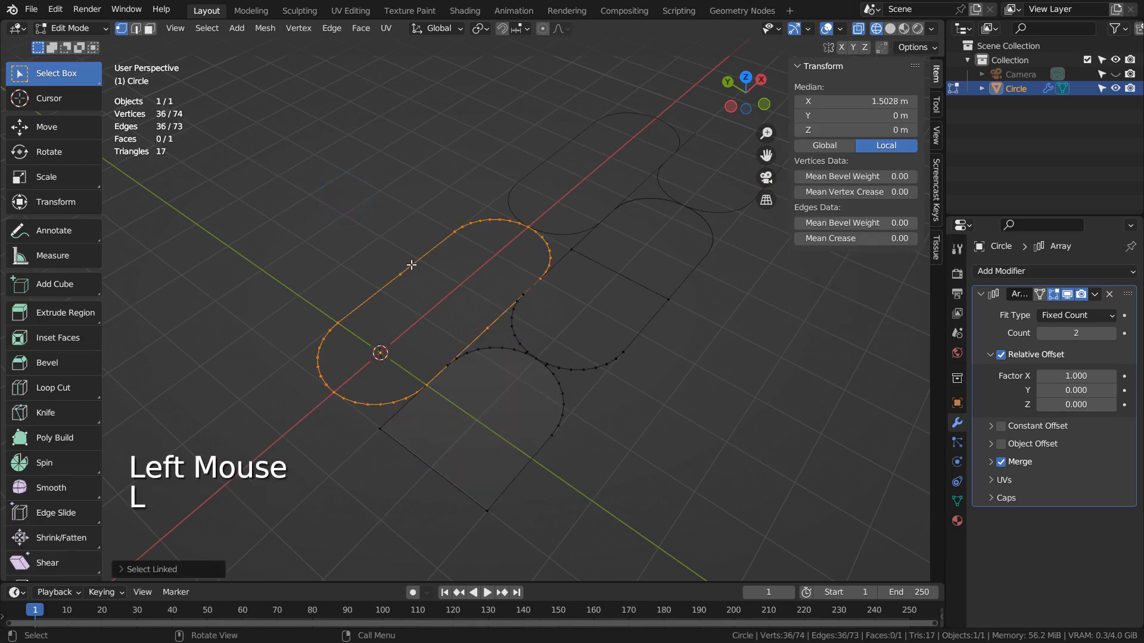
key("f")
key("Tab")
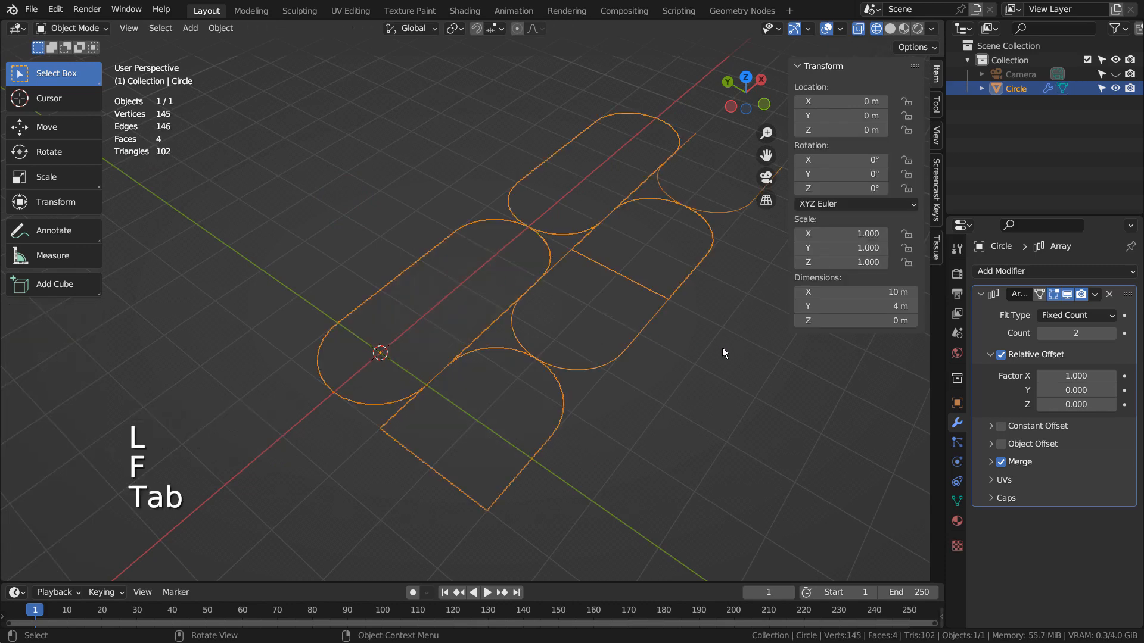
middle_click_drag(777, 386, 641, 403)
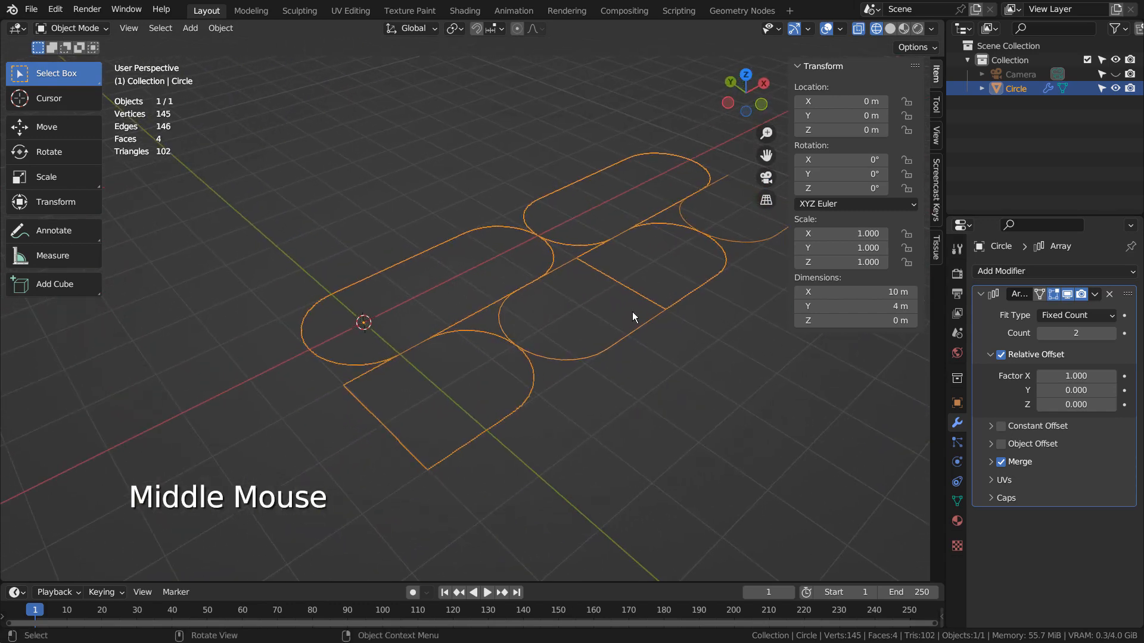
Toggle the Array modifier's Merge option off and back on to compare the effect, with its settings expanded
left_click(1000, 463)
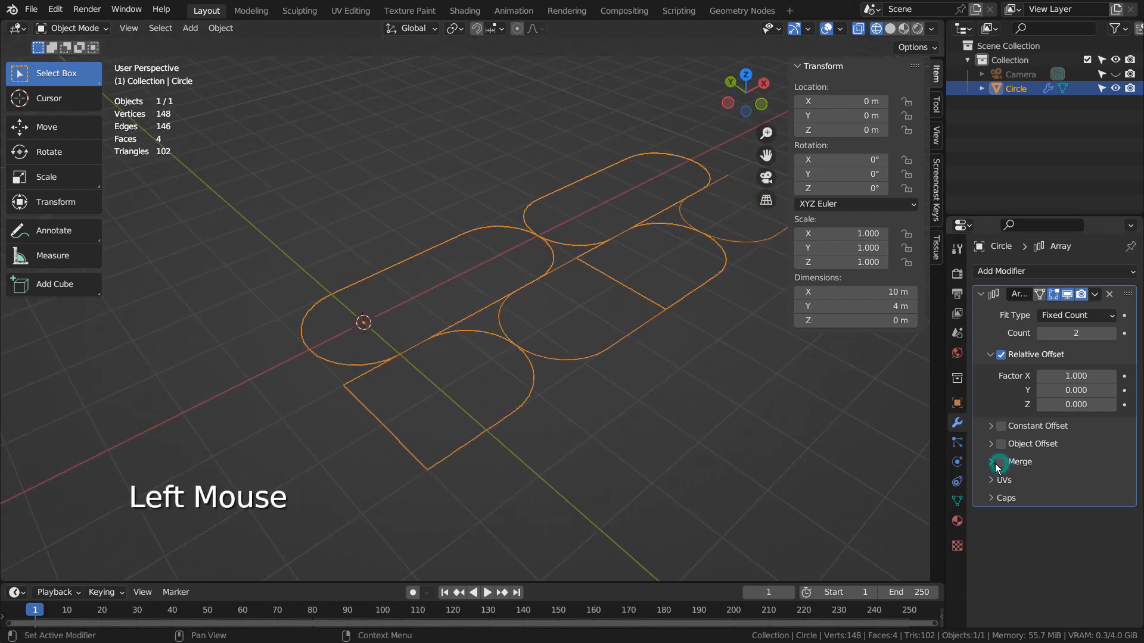
left_click(1000, 463)
left_click(1003, 463)
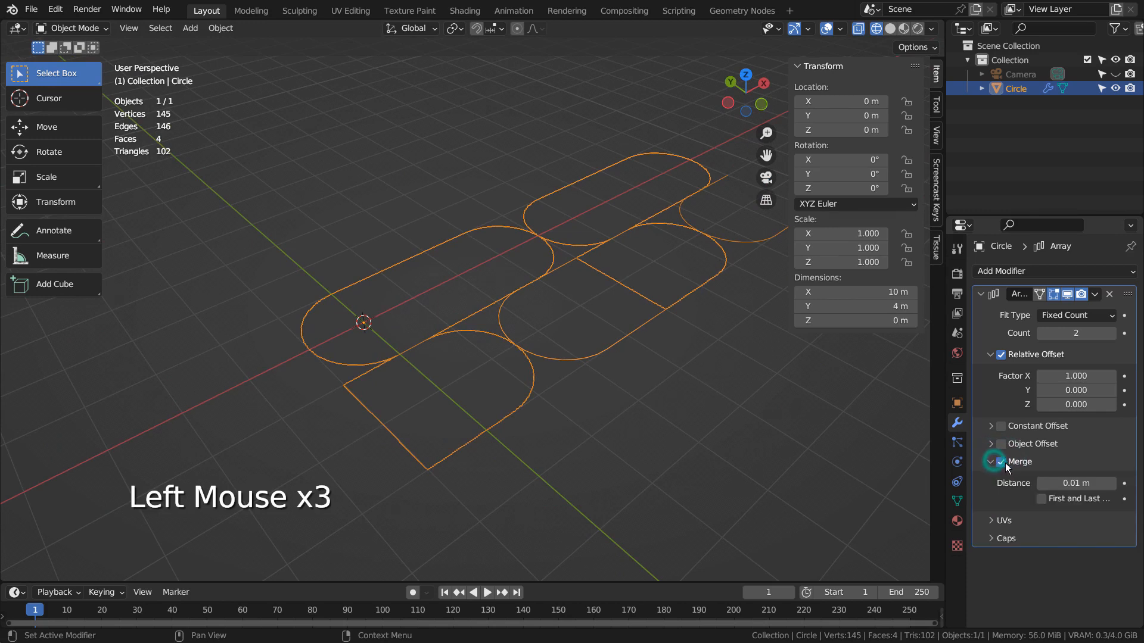
left_click(1006, 465)
left_click(1004, 464)
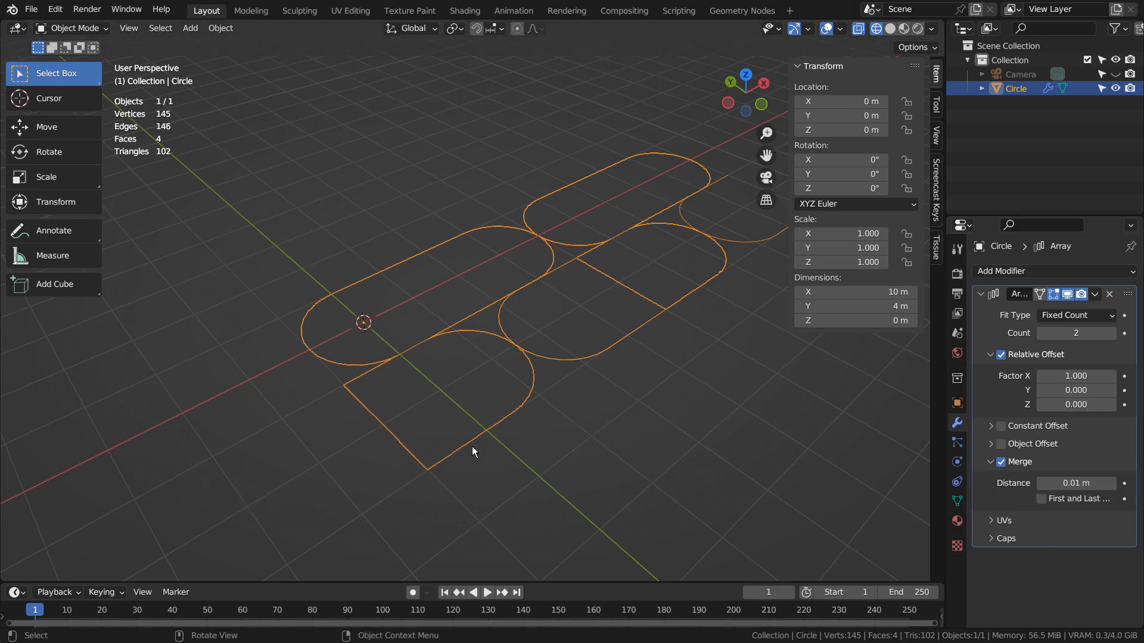
Delete the straight edge that closes the flat end of the lower-left half outline
key("Tab")
key("2")
left_click(402, 433)
key("x")
left_click(402, 426)
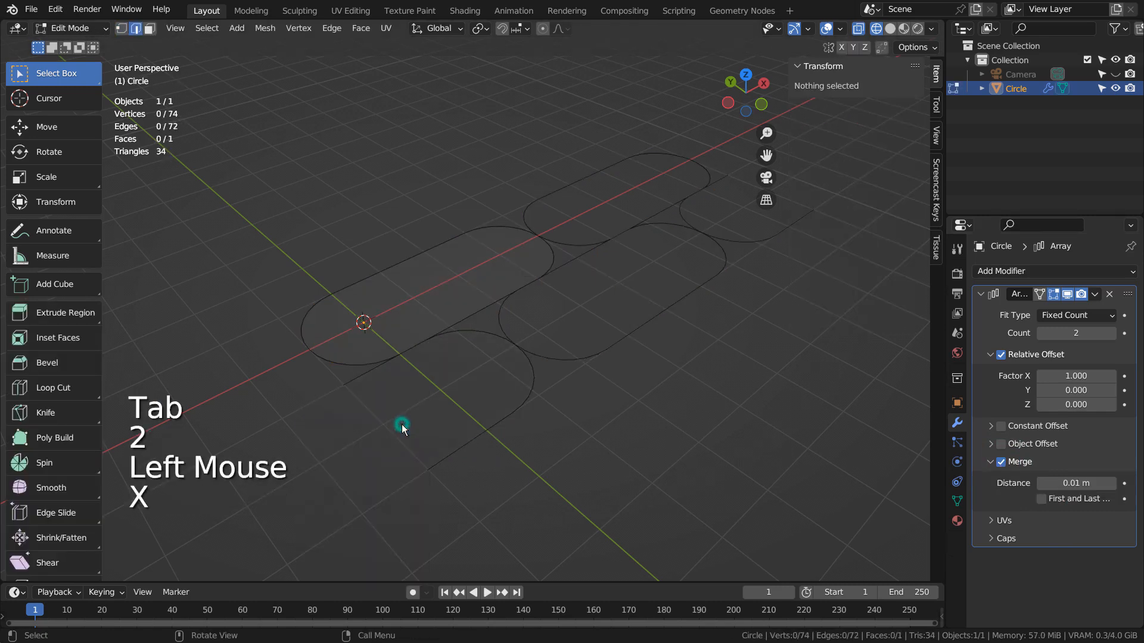
key("Tab")
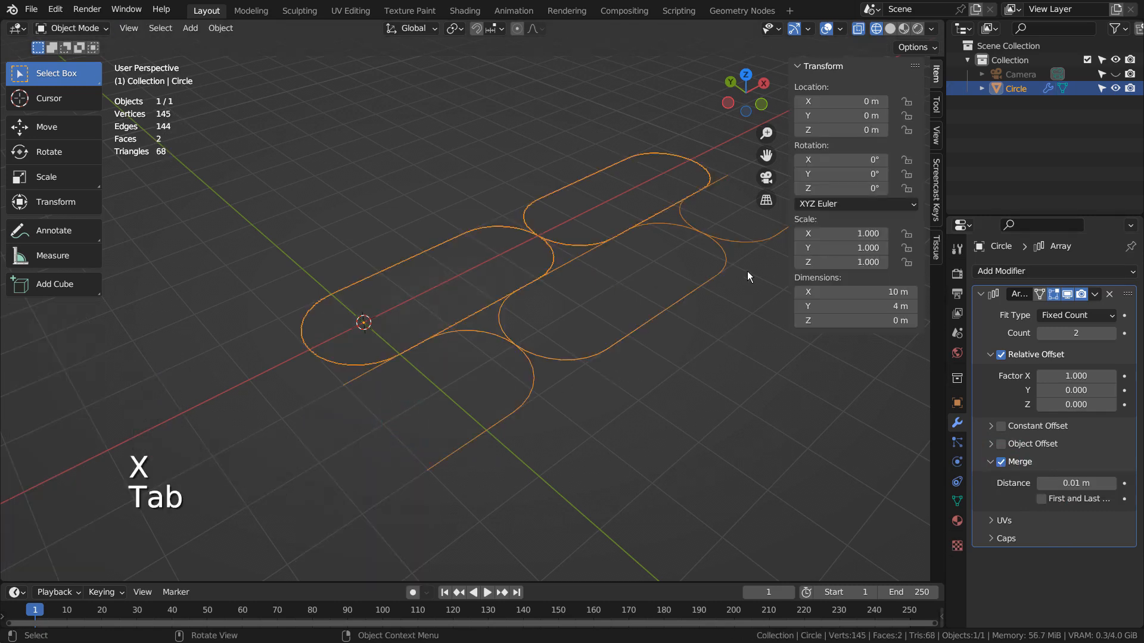
Switch the viewport to solid shading and fill the whole lower-left half outline with a face again
key("Tab")
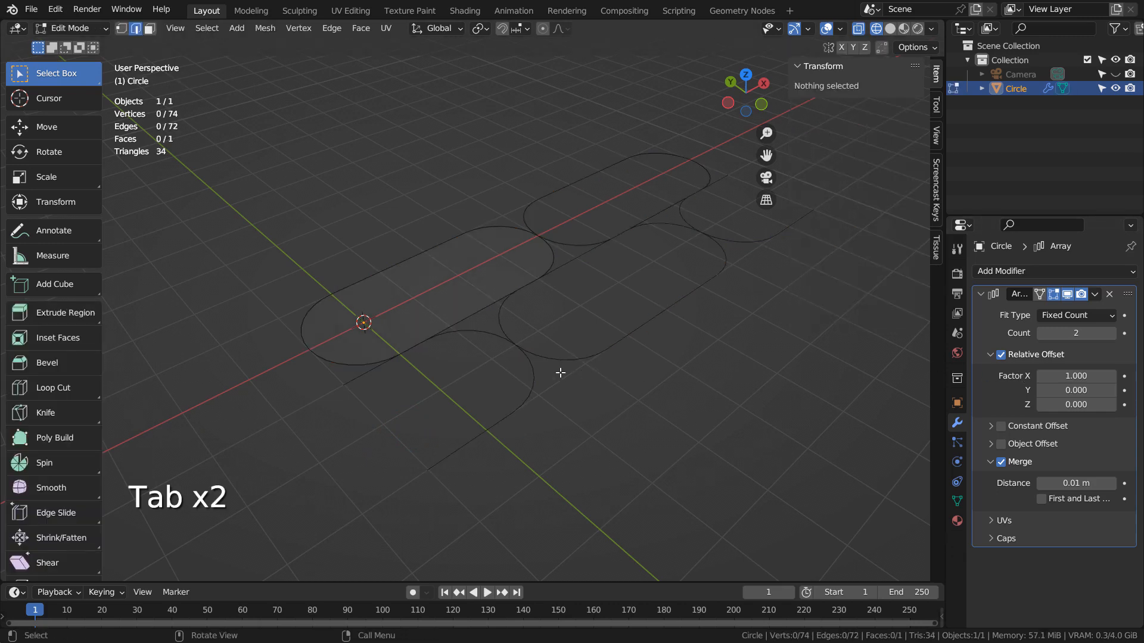
key("shift+z")
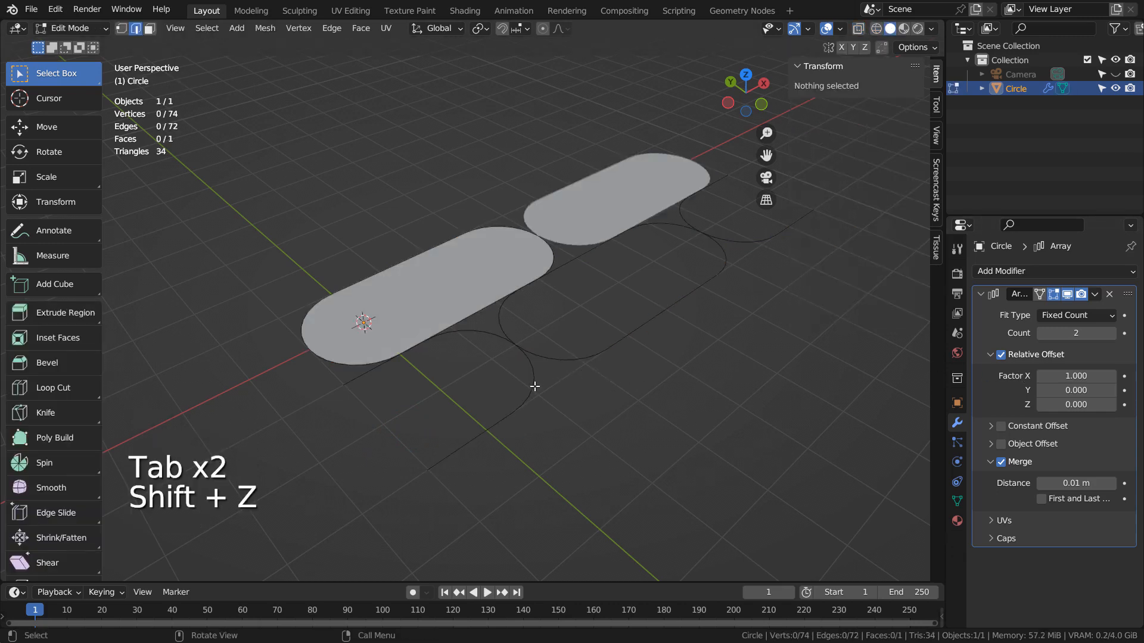
left_click(553, 391)
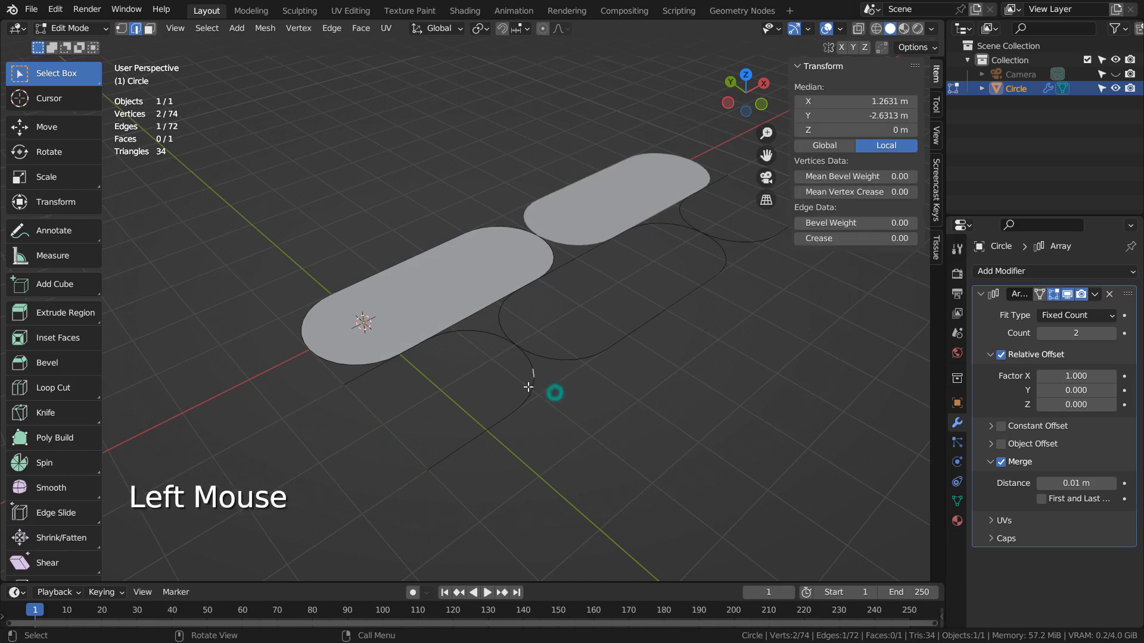
key("l")
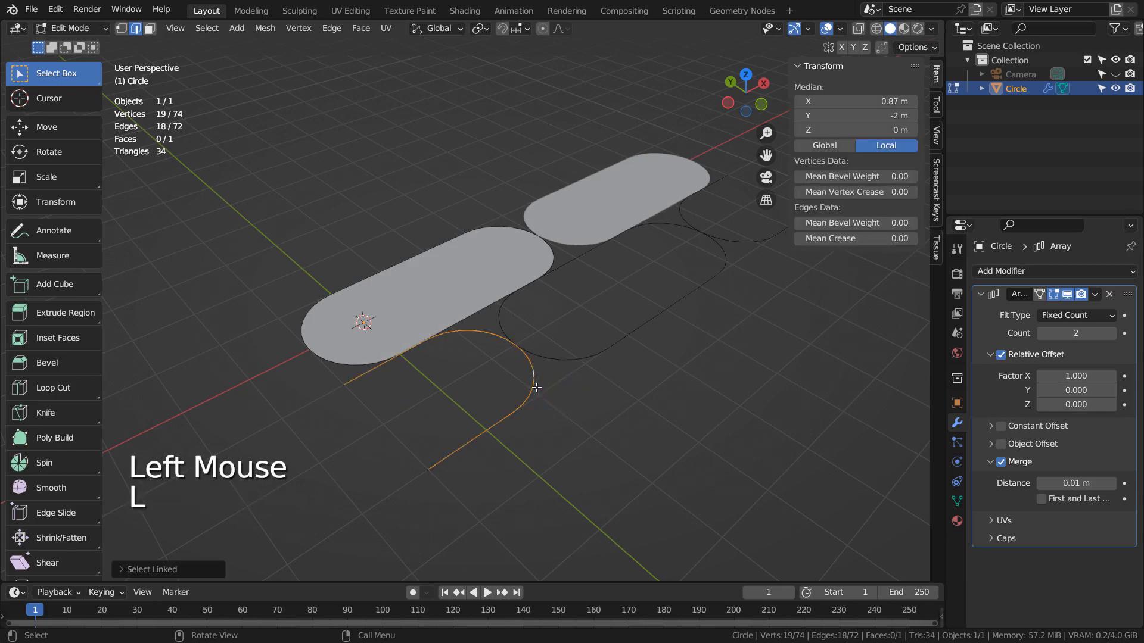
key("f")
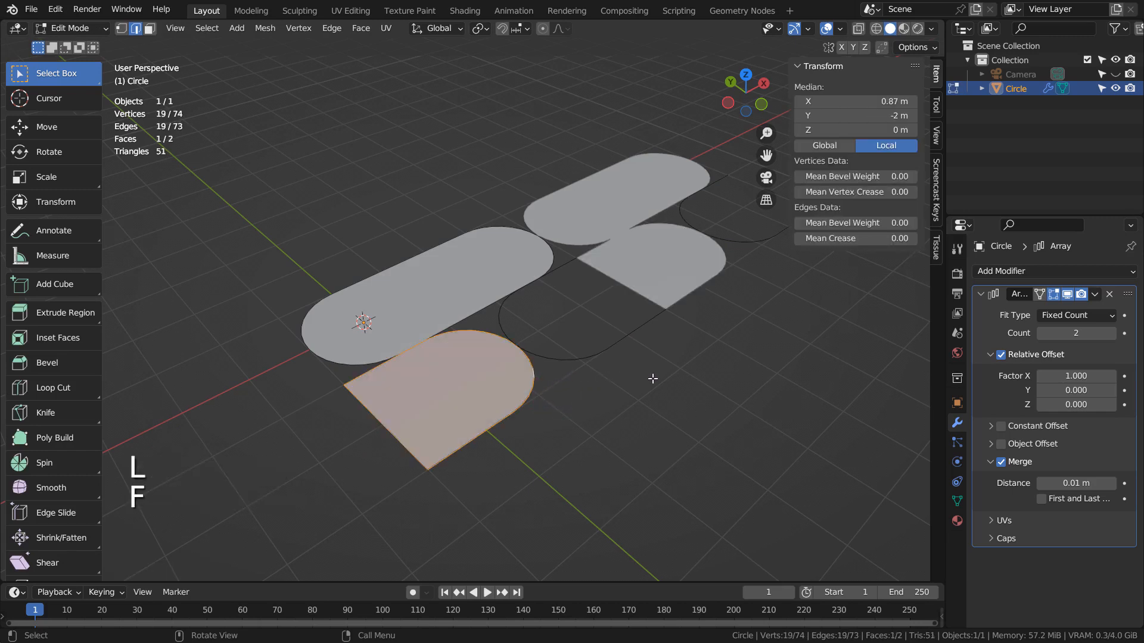
Select the whole lower-right half outline, fill it with a face and return to Object Mode
left_click(629, 341)
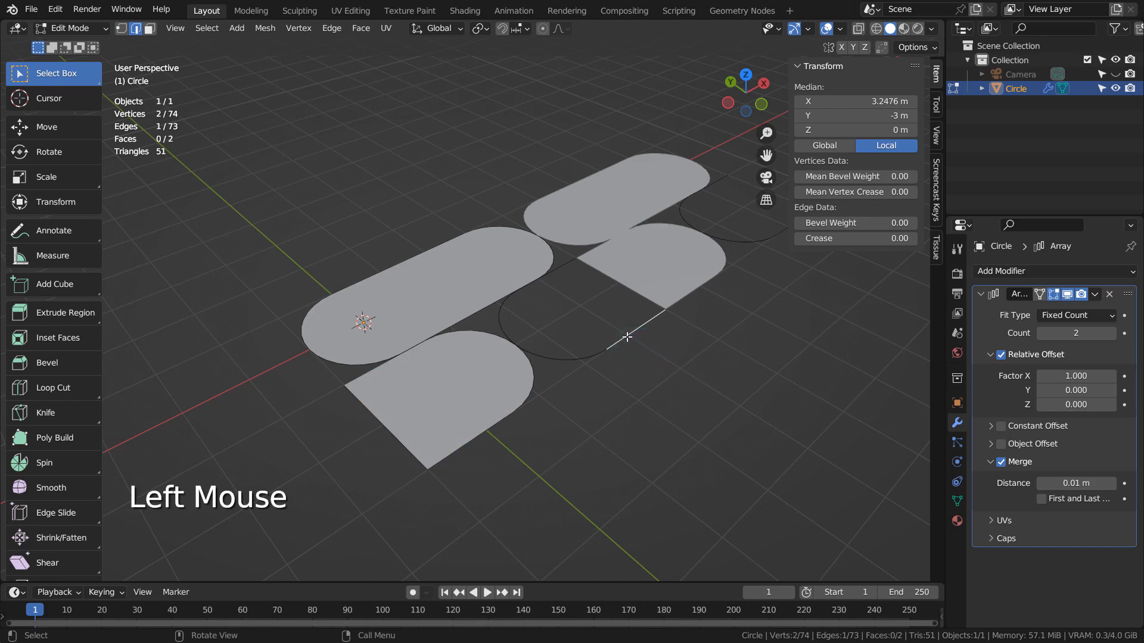
key("l")
key("f")
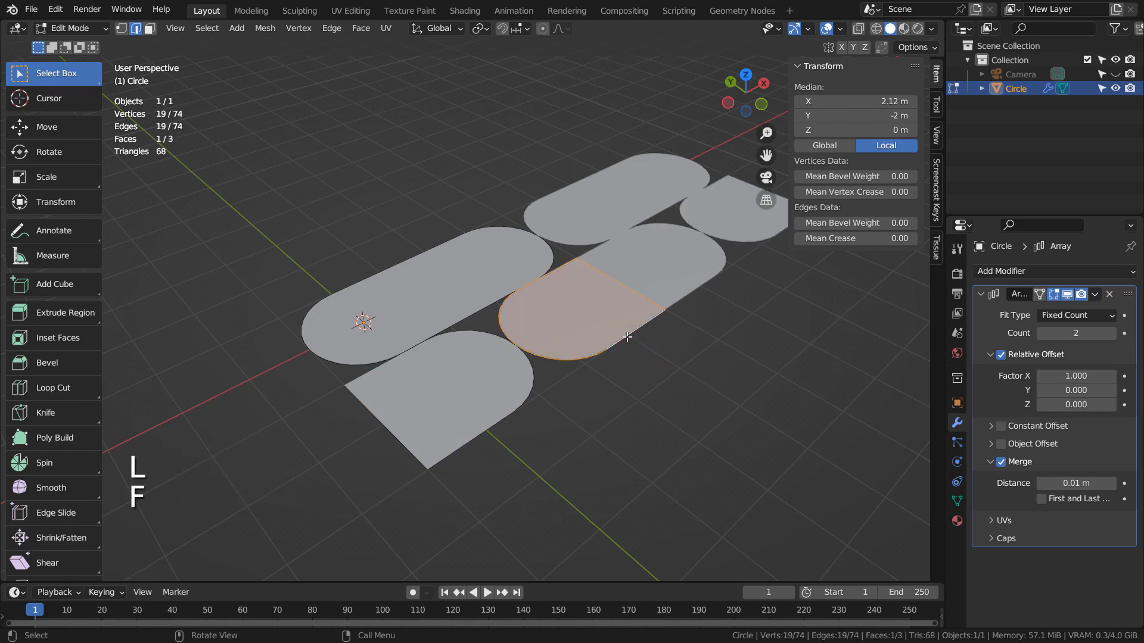
key("Tab")
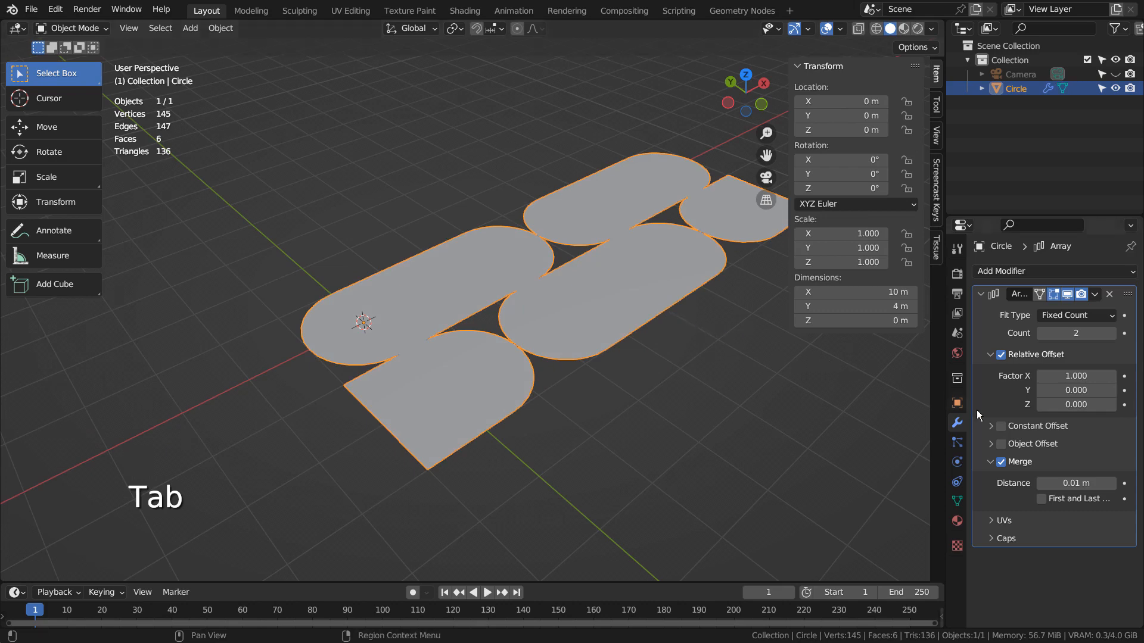
Set the Array modifier's count to 10 to extend the capsule rows along the X axis
middle_click_drag(780, 454, 619, 463)
scroll(641, 434, "down", 4)
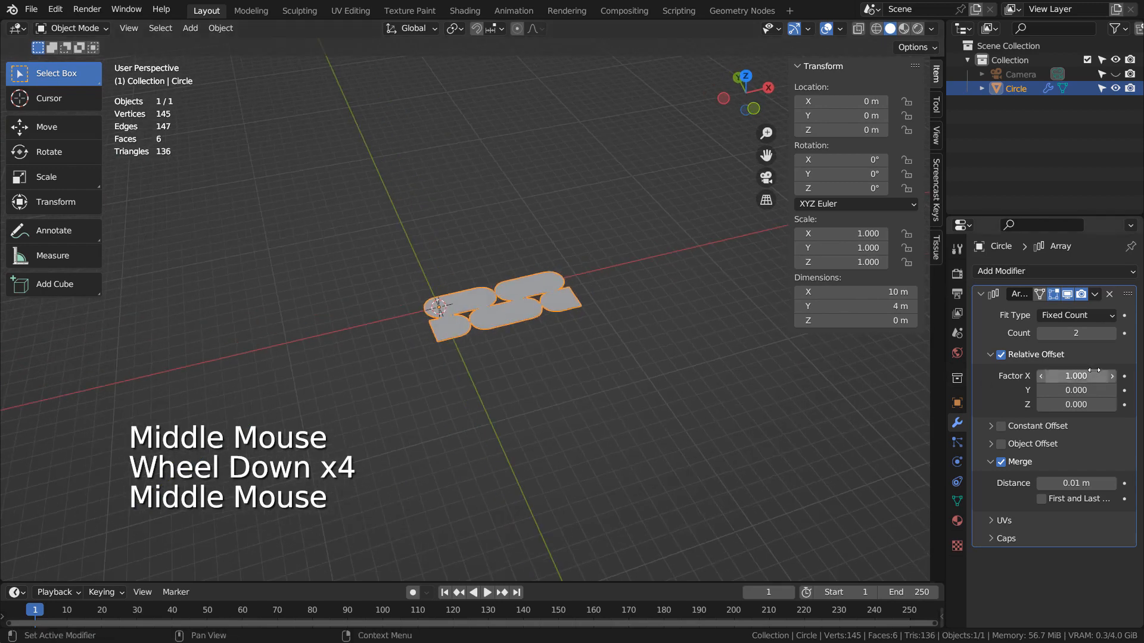
left_click_drag(1075, 333, 1083, 330)
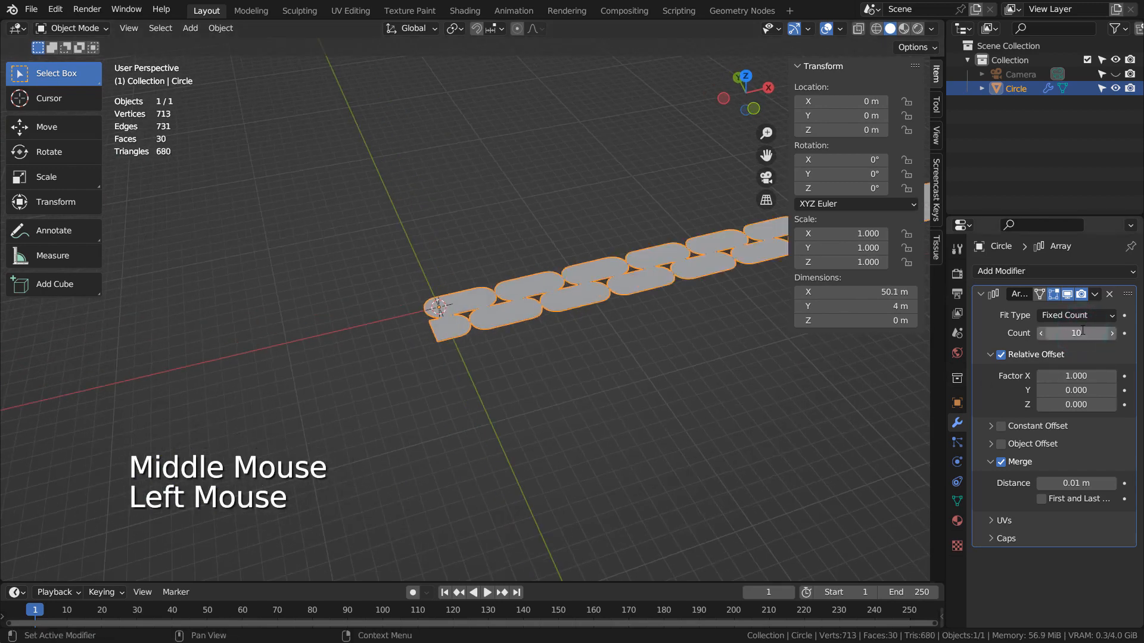
Add a second Array modifier to the capsule object and set its count to 10
left_click(1060, 271)
left_click(861, 305)
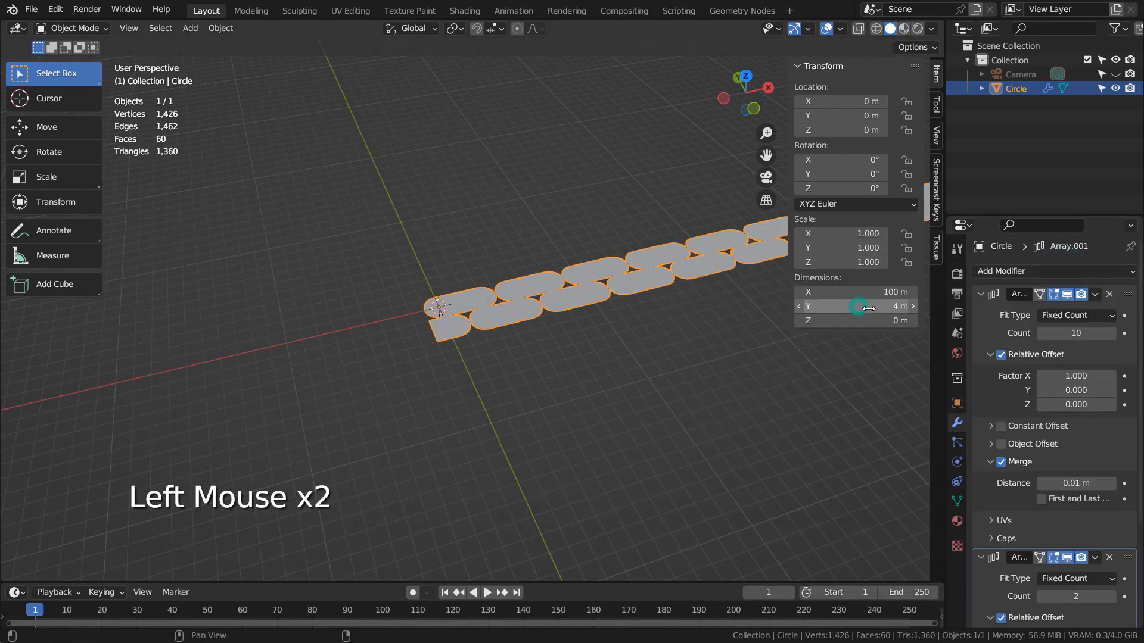
left_click(1068, 594)
type("10")
key("Return")
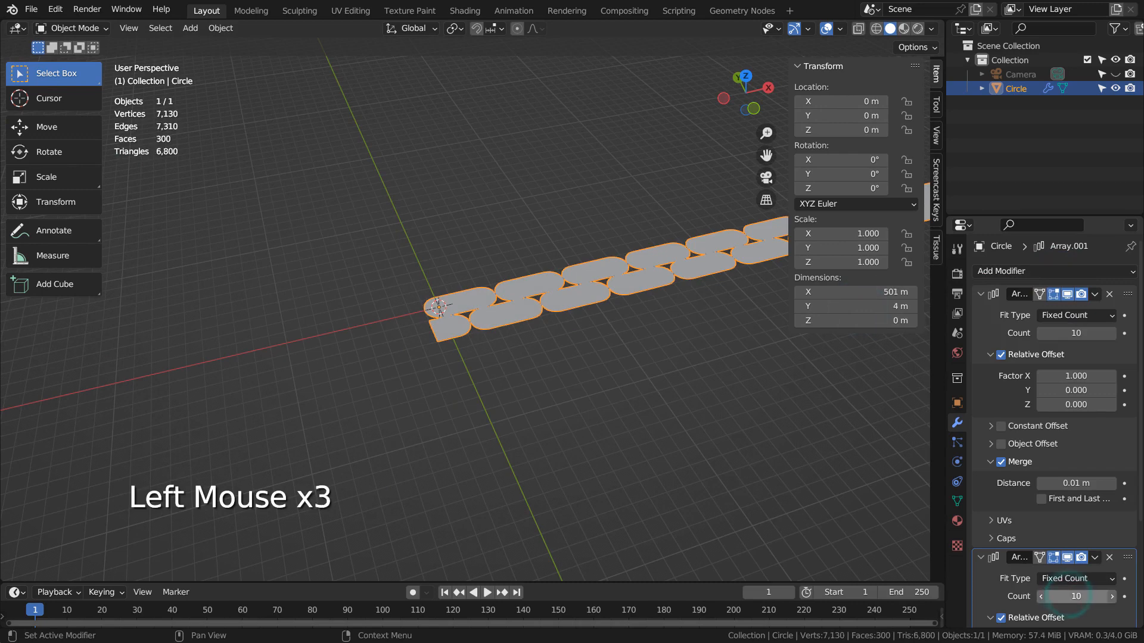
Set the second Array modifier's relative offset to 0 in X and 1 in Y
scroll(1075, 597, "down", 2)
left_click(1072, 497)
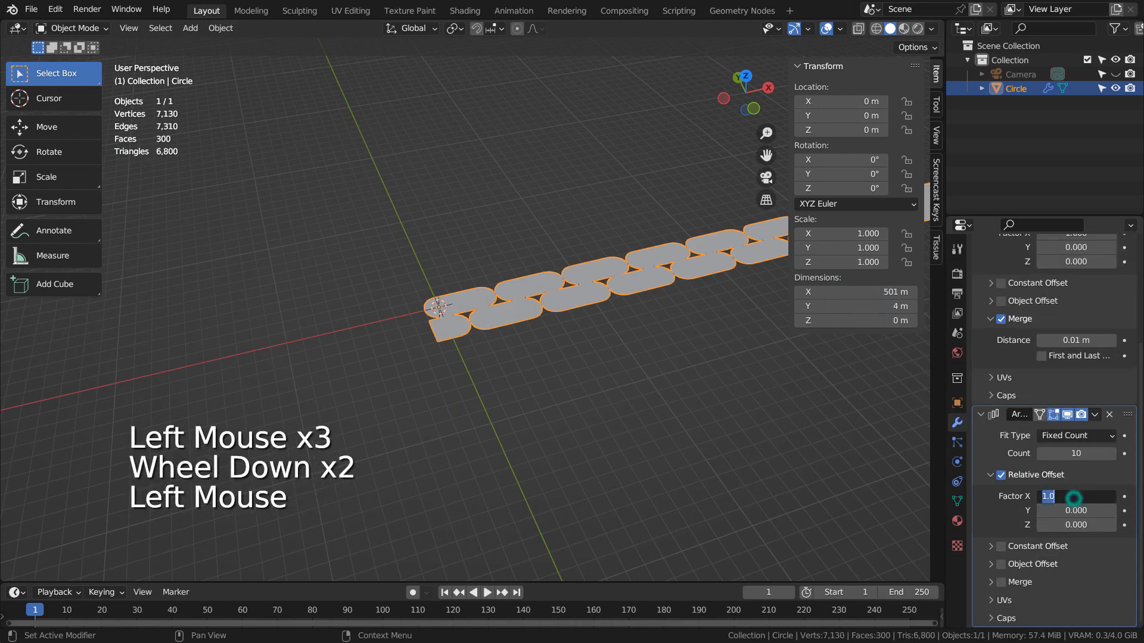
type("0")
key("Tab")
type("1")
key("Return")
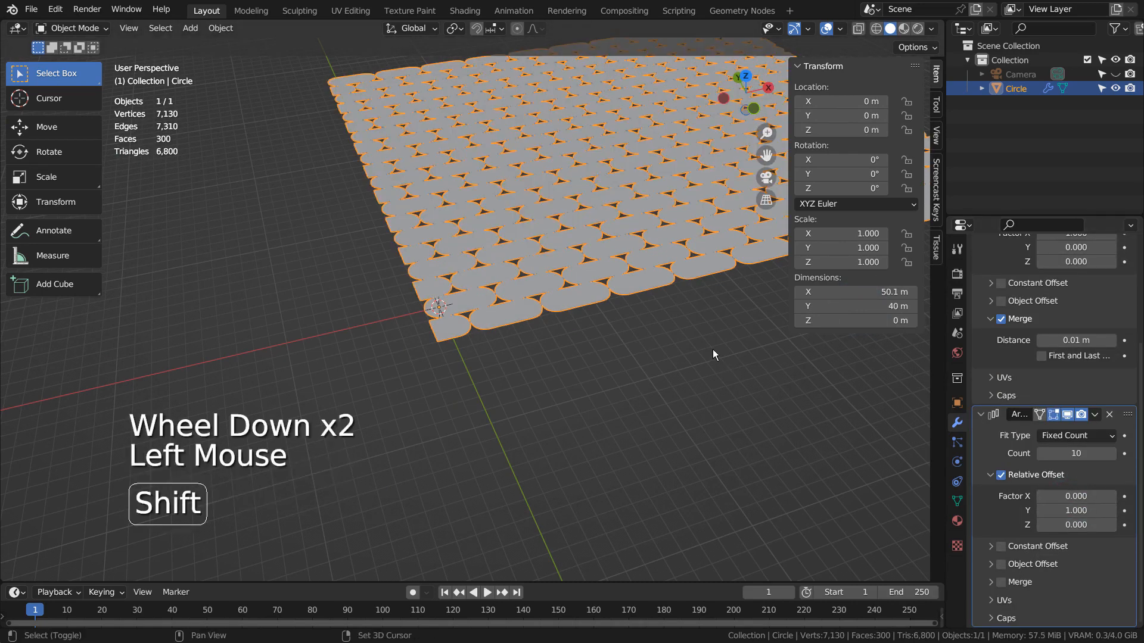
Extrude all faces of the base mesh upward by about 0.96 m and return to Object Mode
middle_click_drag(712, 349, 600, 314, "shift")
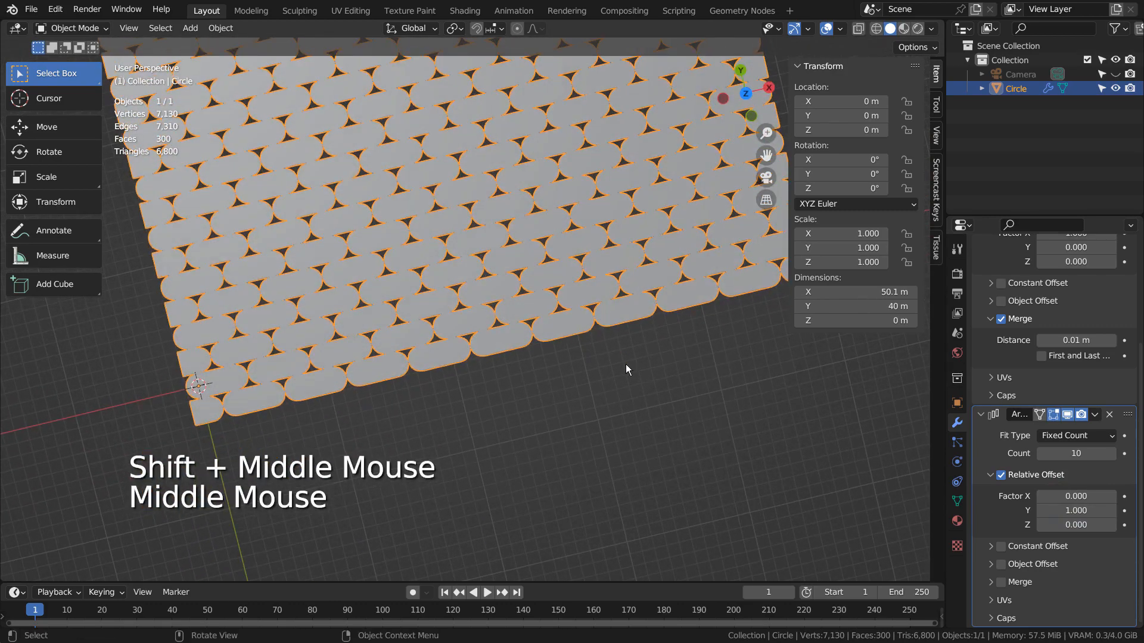
middle_click_drag(626, 365, 584, 400)
key("Tab")
key("a")
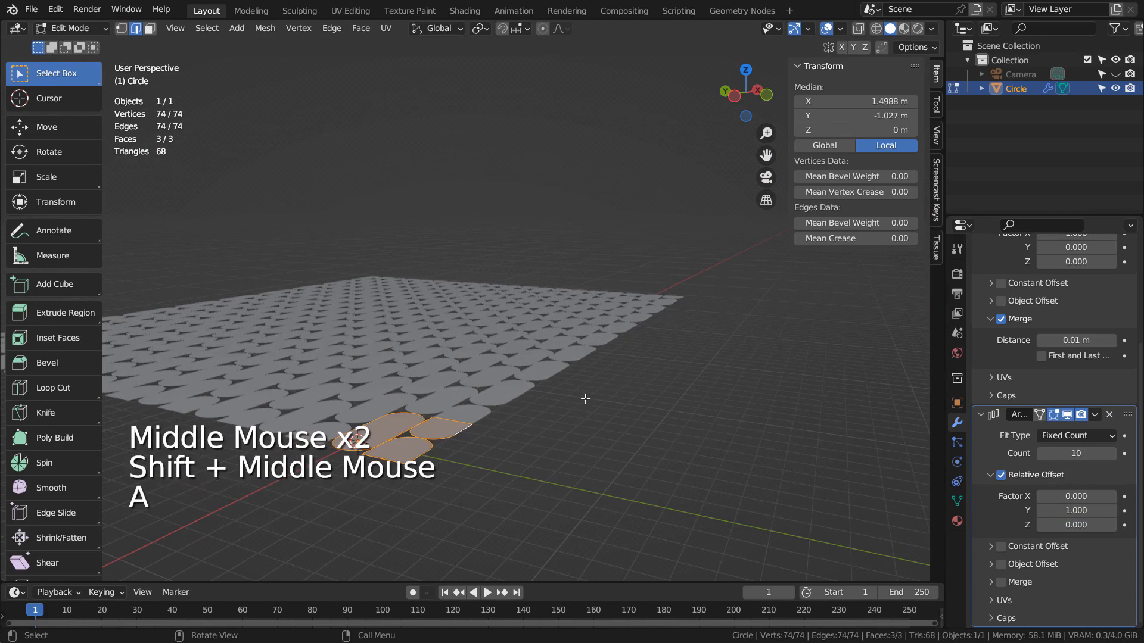
key("e")
key("Tab")
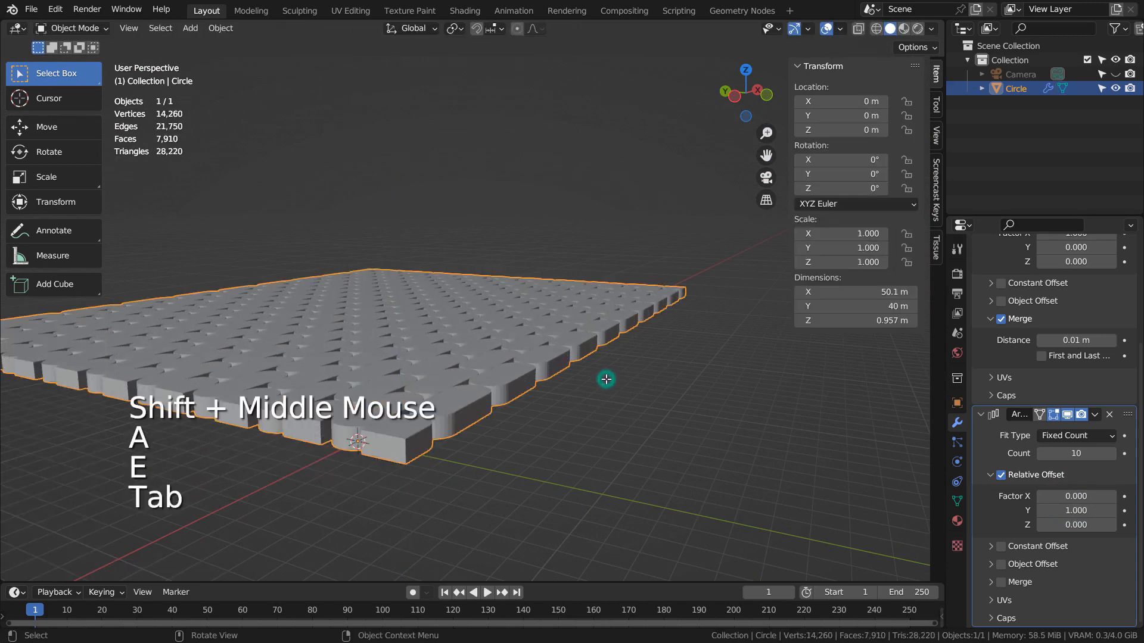
Enable Merge on the second Array modifier
middle_click_drag(606, 379, 700, 400)
left_click(1000, 582)
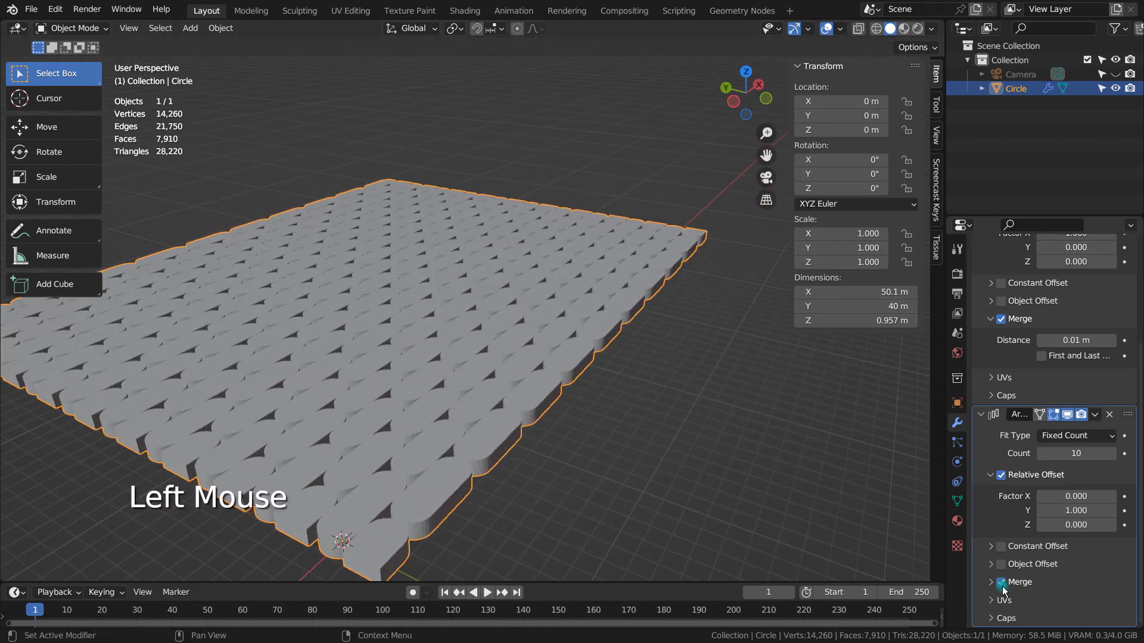
middle_click_drag(812, 462, 726, 490)
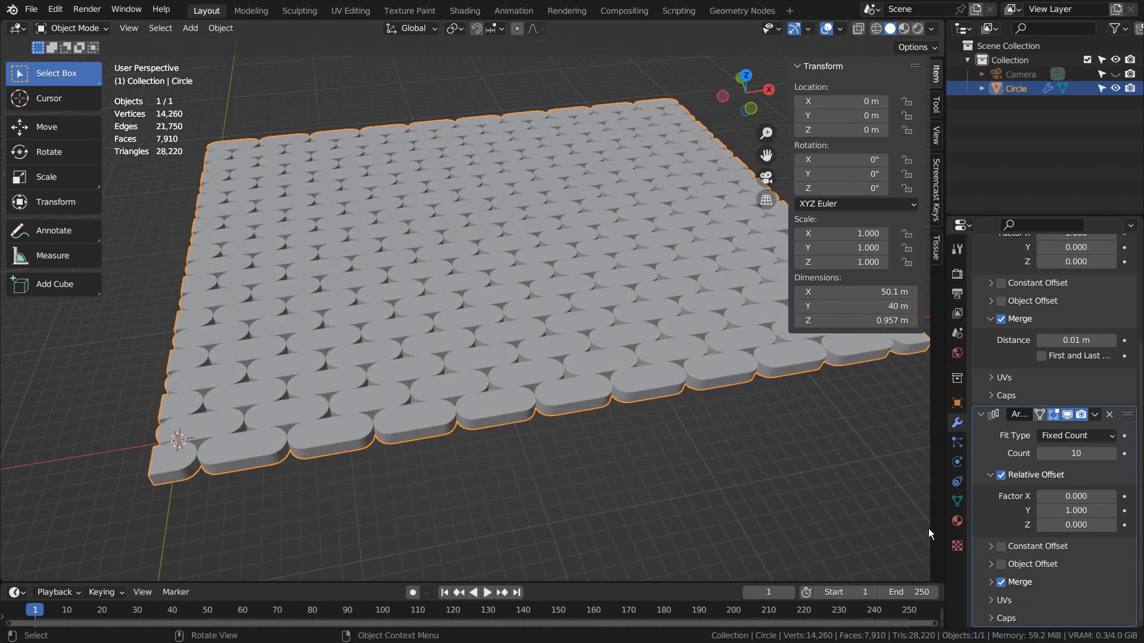
Create a new material with a light blue base color, hue 0.595 and saturation 0.451, and show it in Material Preview shading
left_click(957, 520)
left_click(1059, 333)
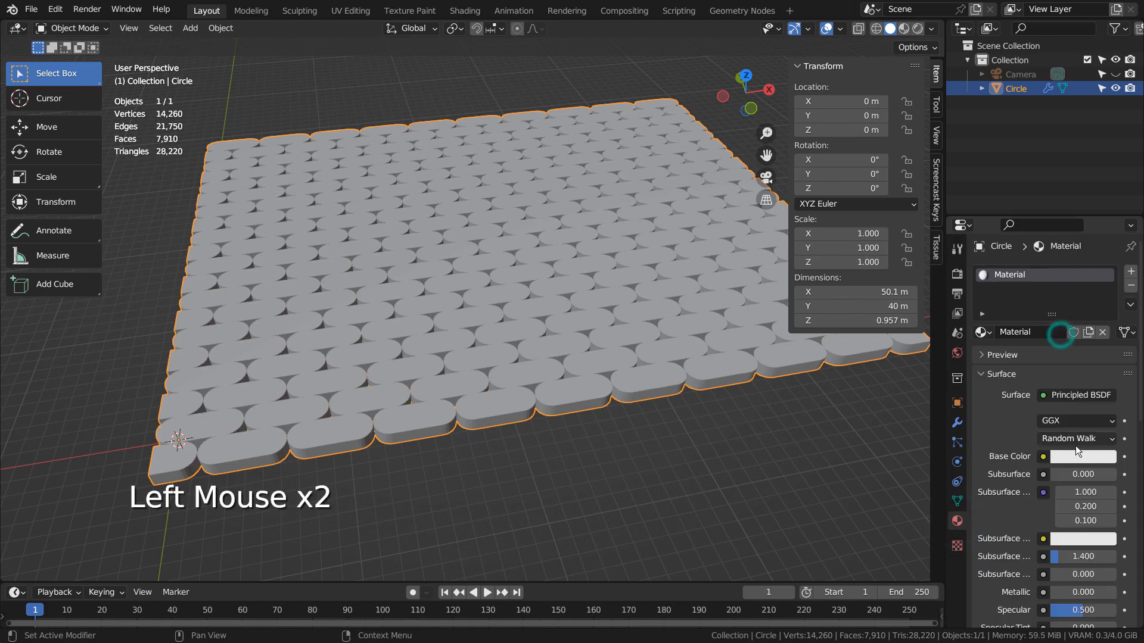
left_click(1078, 455)
left_click(1049, 292)
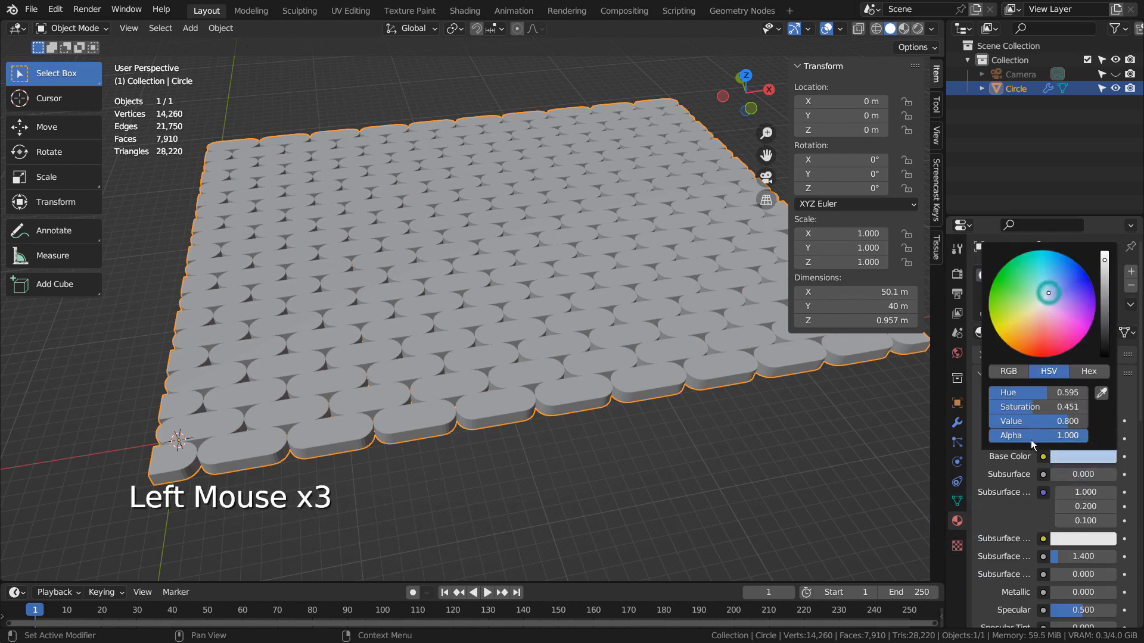
left_click(903, 29)
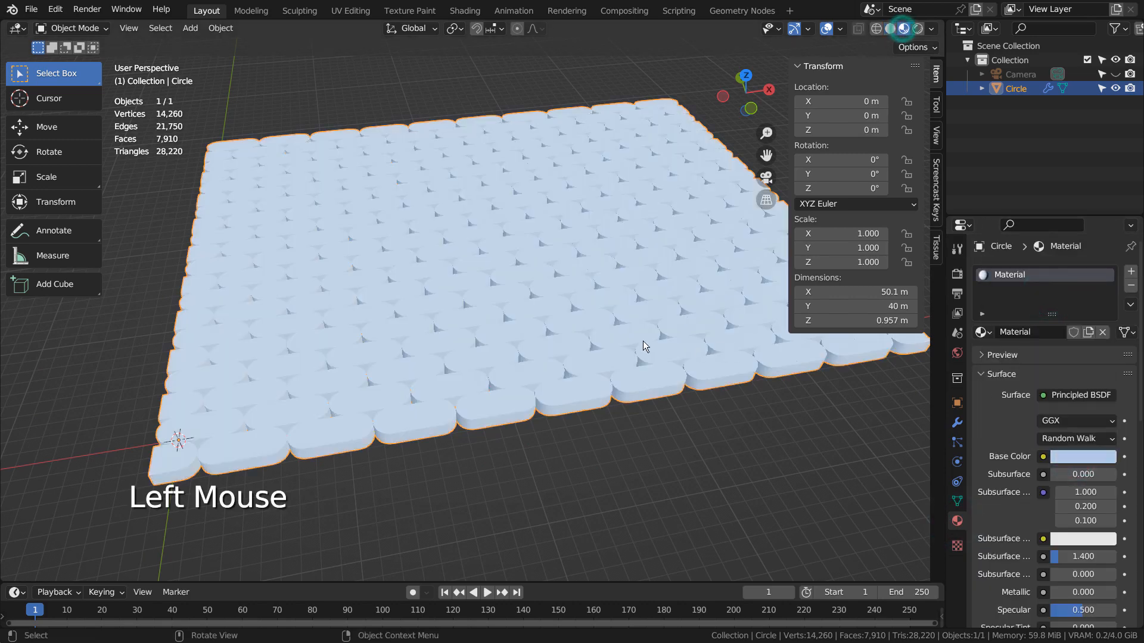
Duplicate the capsule grid in place, then make the original unselectable and hide it in the viewport and renders
middle_click_drag(642, 341, 887, 172)
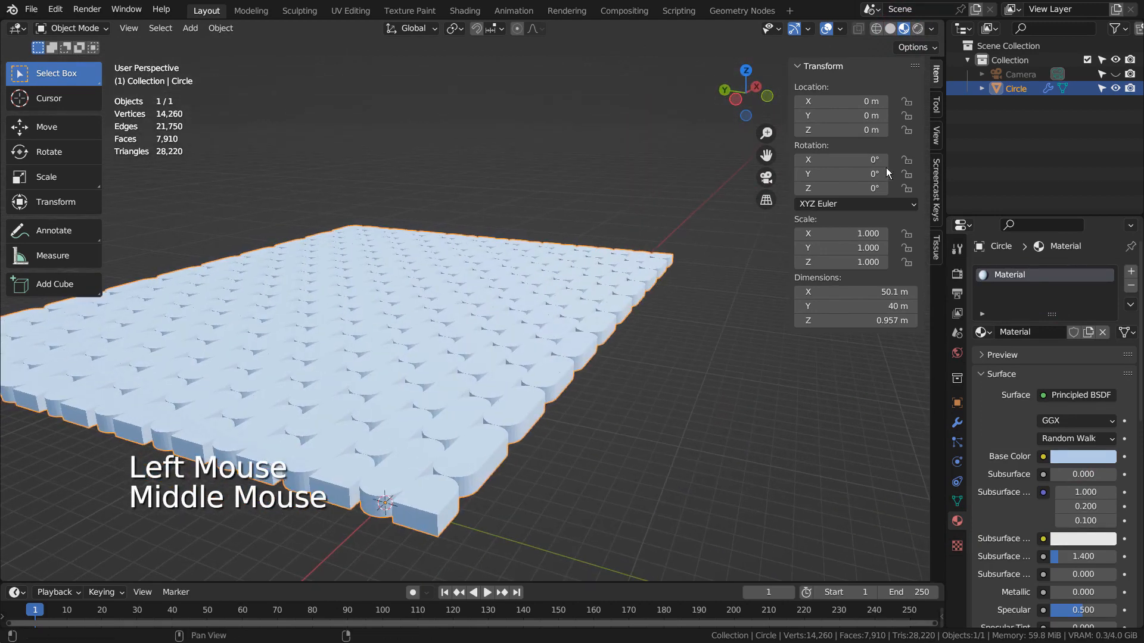
key("shift+d")
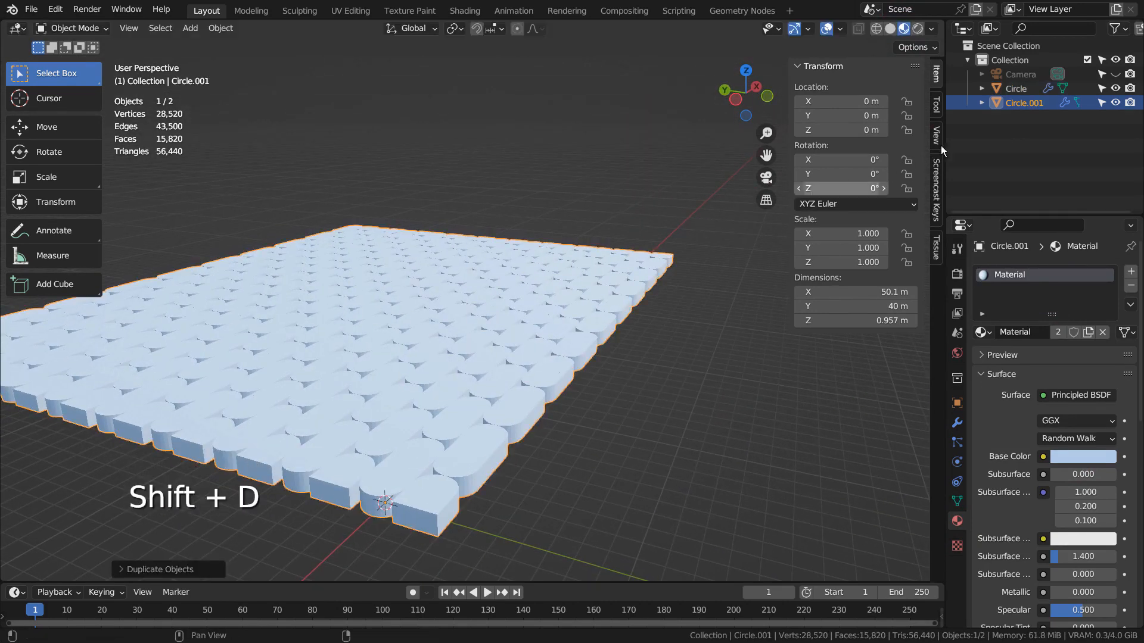
left_click(1102, 88)
left_click(1116, 88)
left_click(1129, 88)
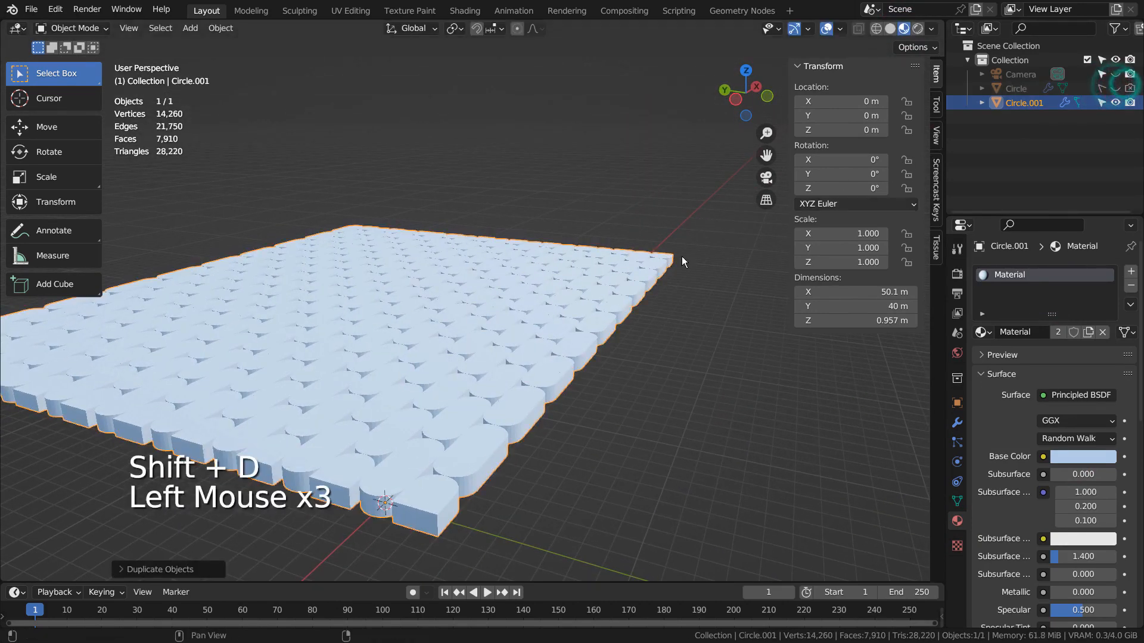
Select the duplicated capsule grid and enter Edit Mode
left_click(508, 337)
key("Tab")
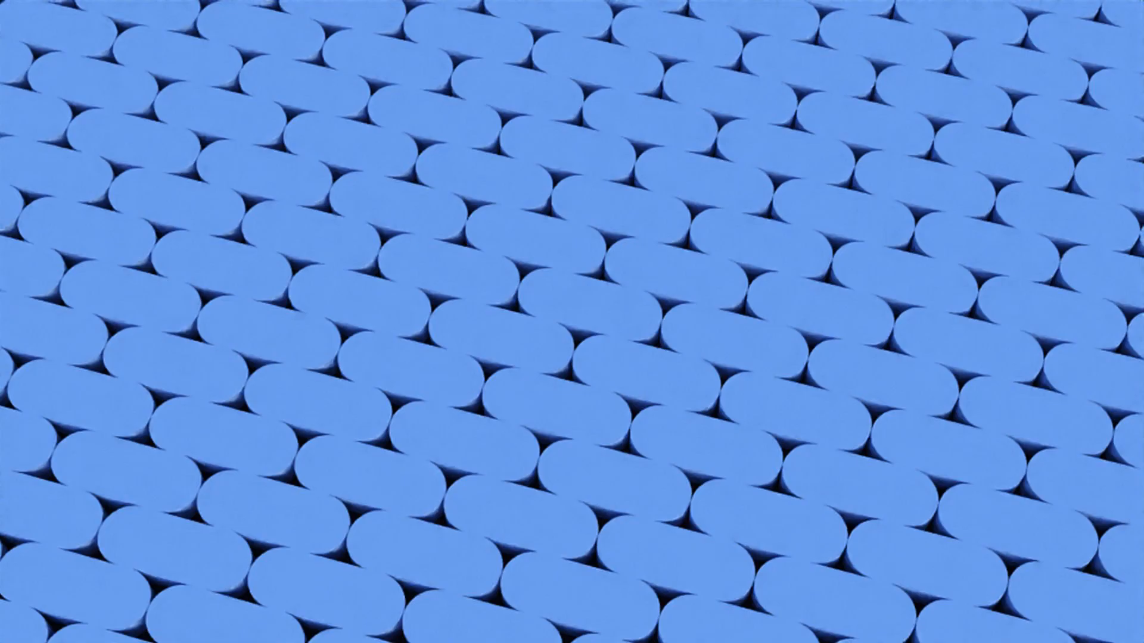